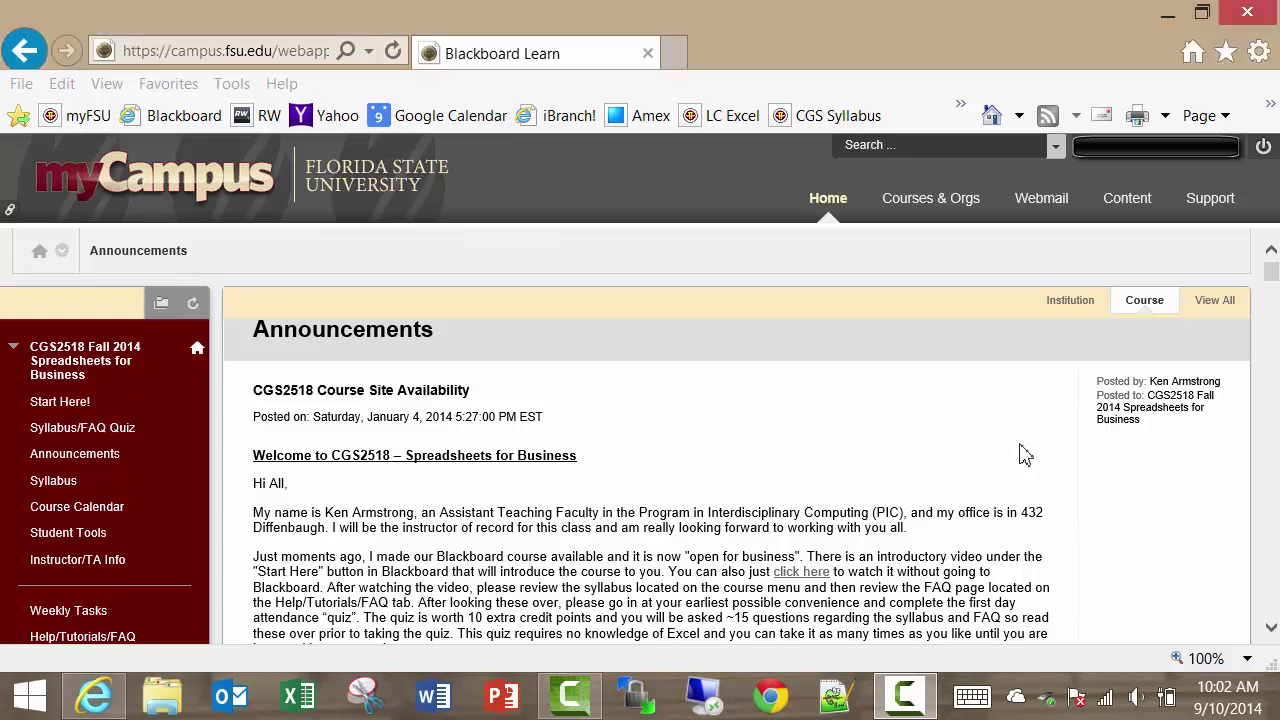
Open Assignment 3 from the Chapter 3 Due on 9/23 folder in the course's Weekly Tasks
scroll(1017, 450, "down", 3)
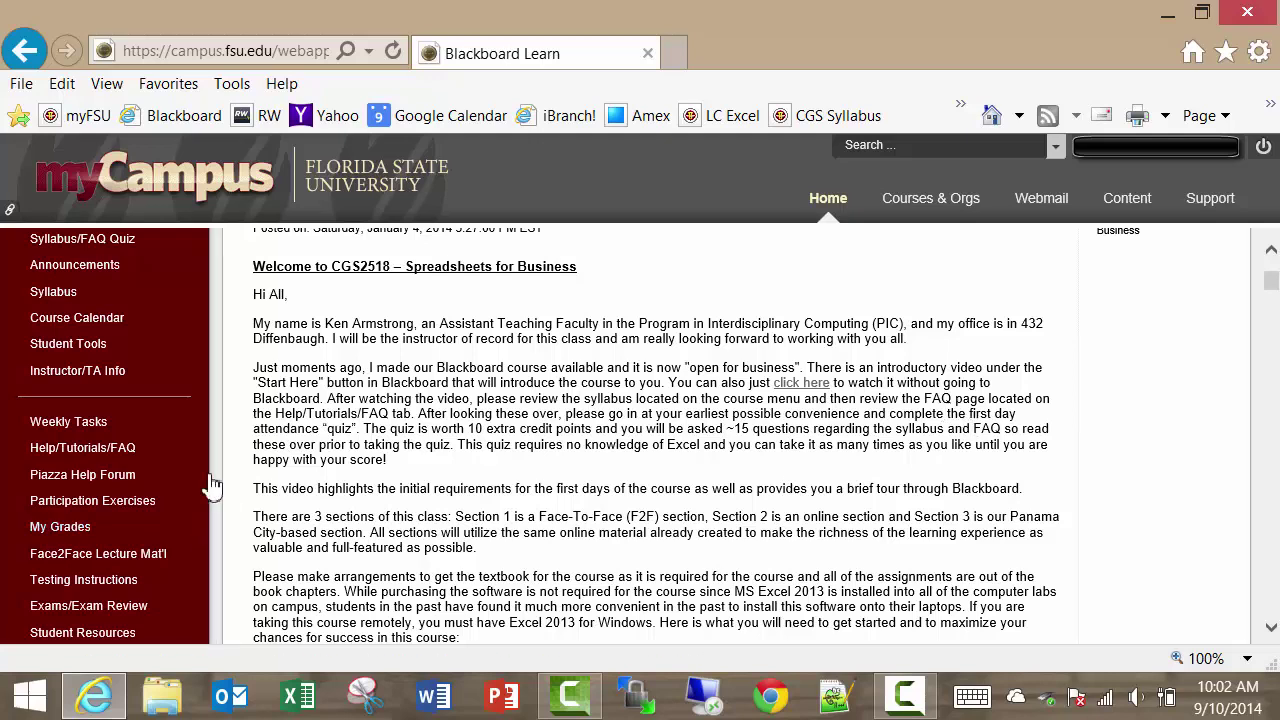
left_click(90, 424)
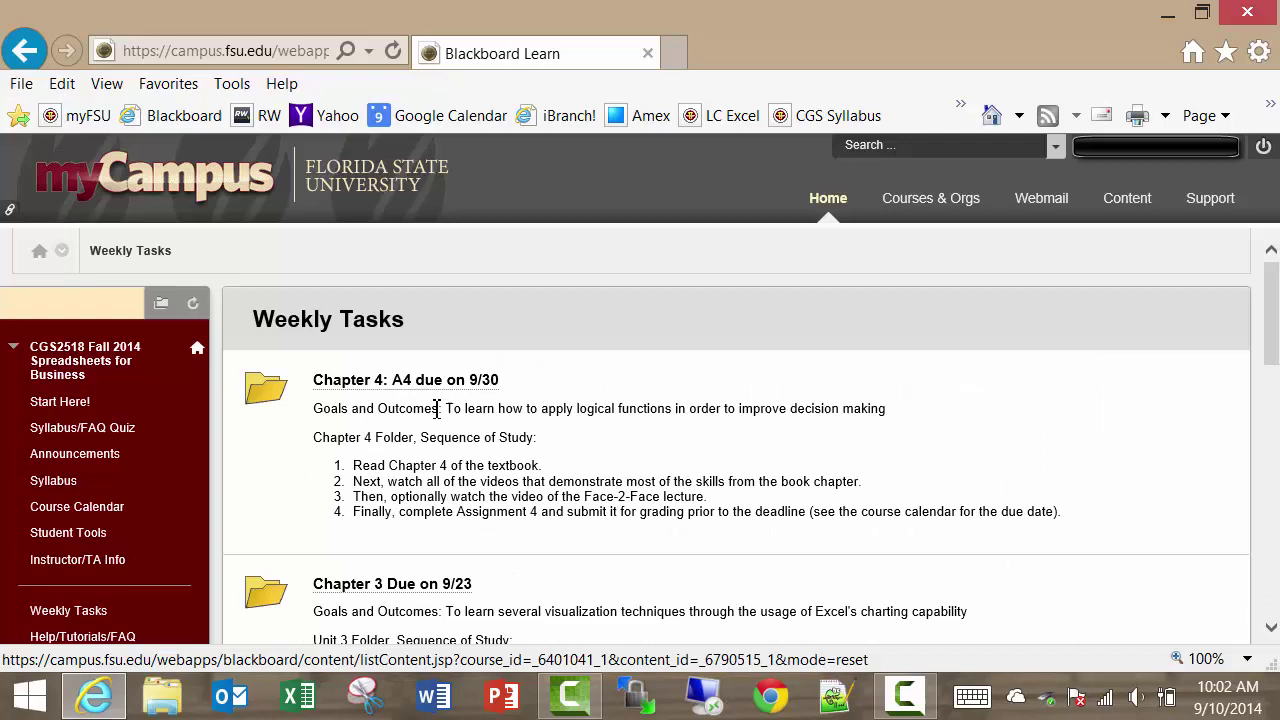
scroll(430, 385, "down", 3)
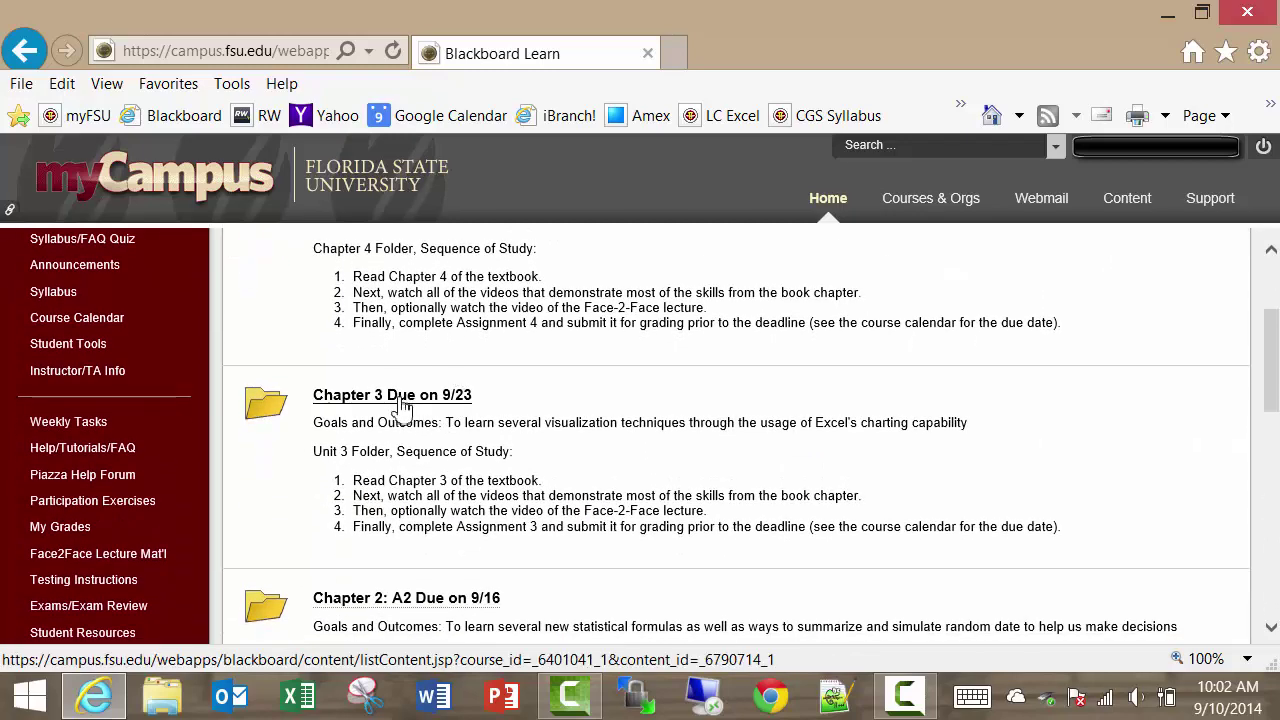
left_click(400, 398)
scroll(788, 484, "down", 10)
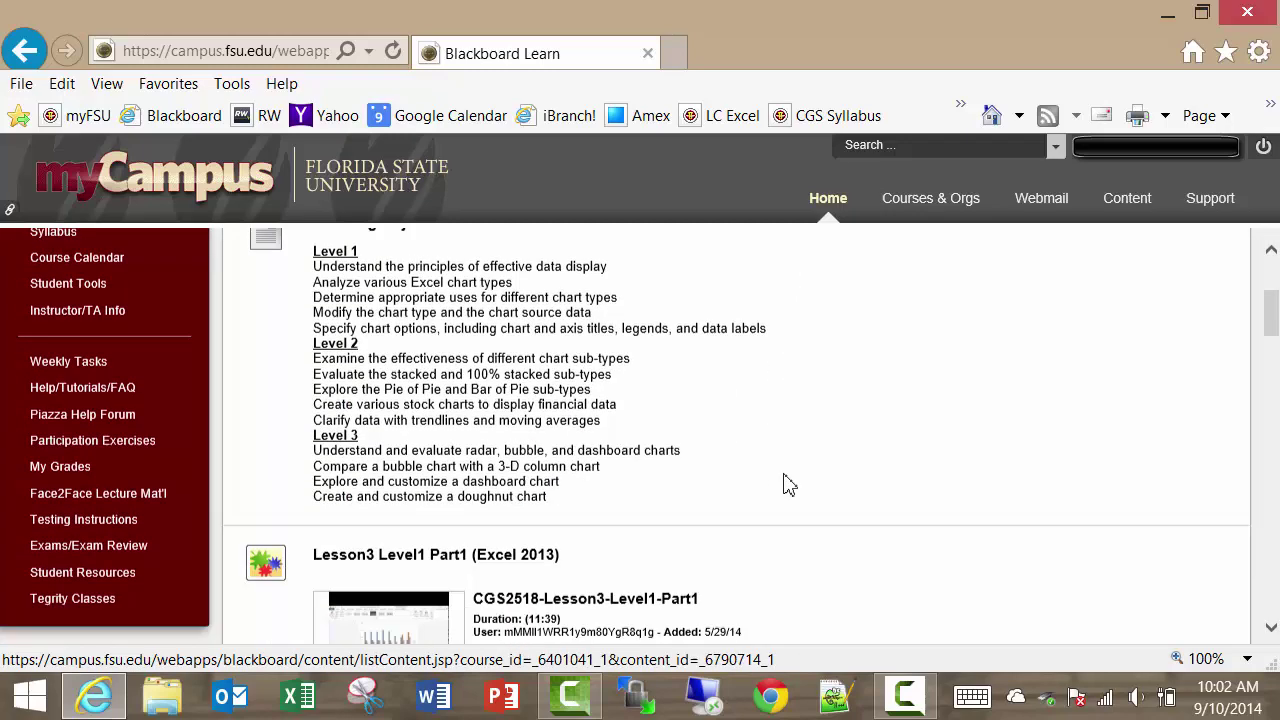
scroll(772, 489, "down", 10)
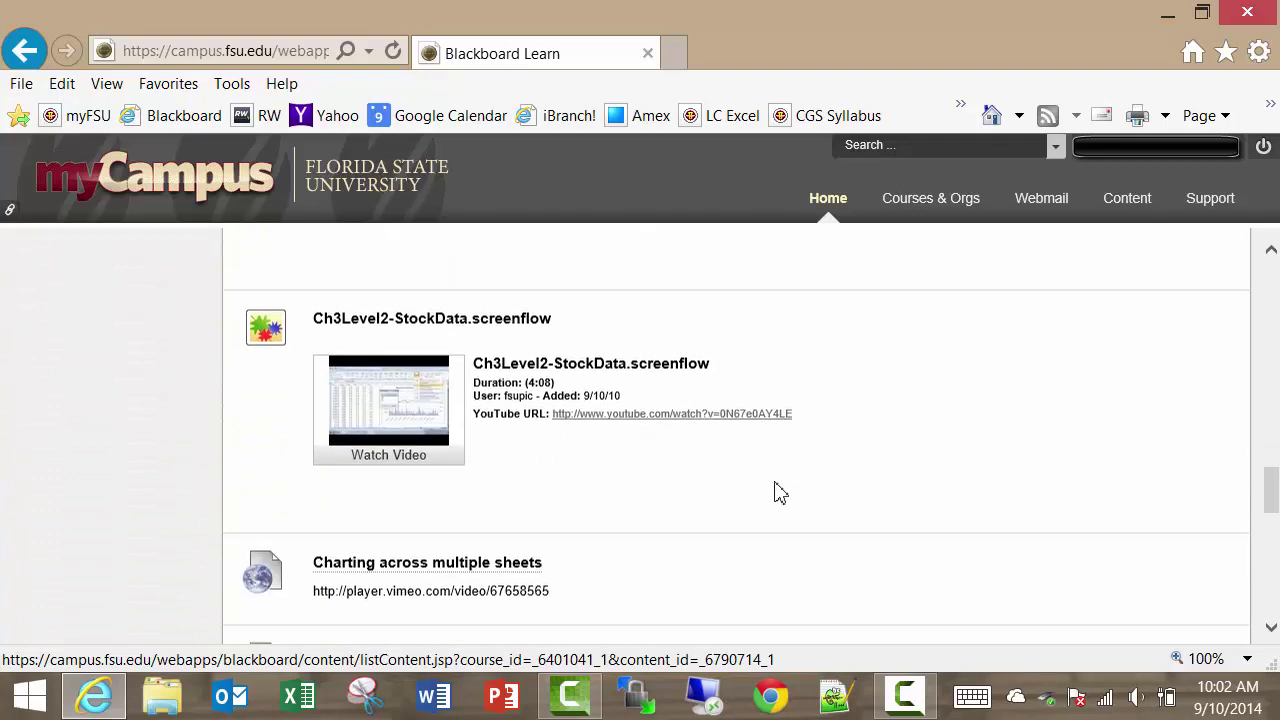
scroll(778, 492, "down", 5)
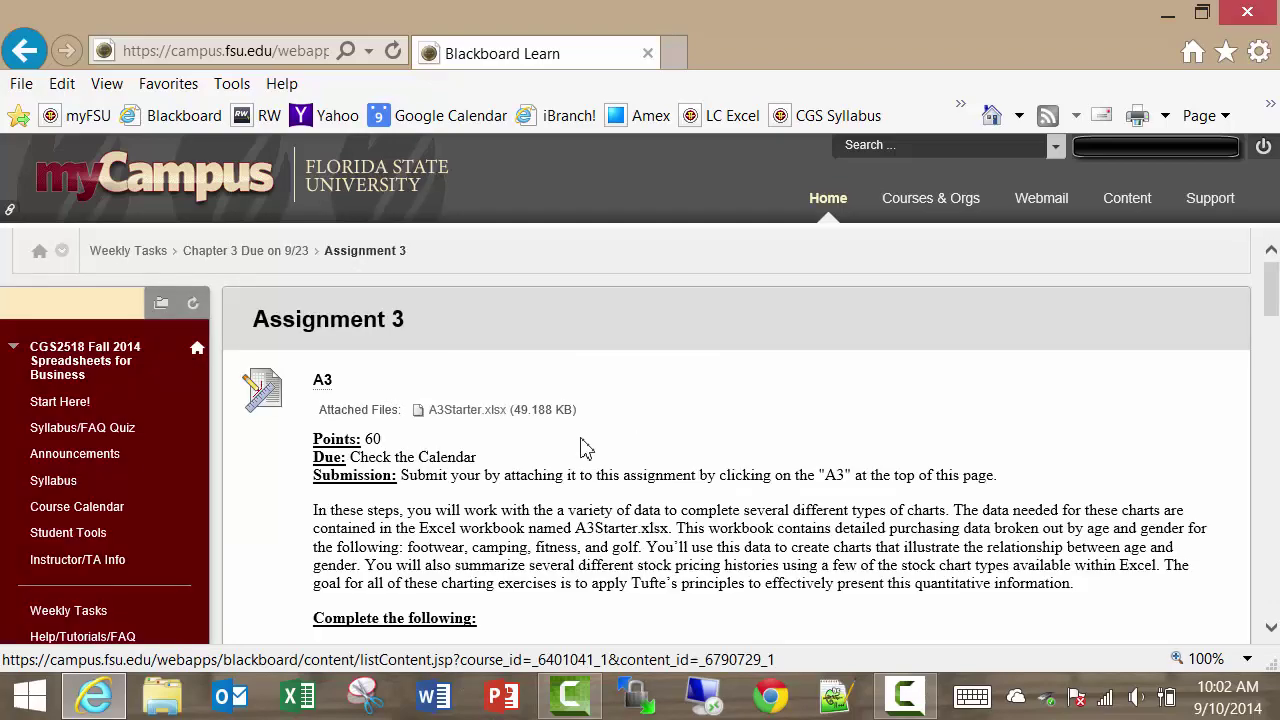
Read through the Assignment 3 instructions, including the purchase chart and stock chart requirements
scroll(585, 447, "down", 3)
scroll(540, 432, "up", 3)
scroll(533, 428, "down", 7)
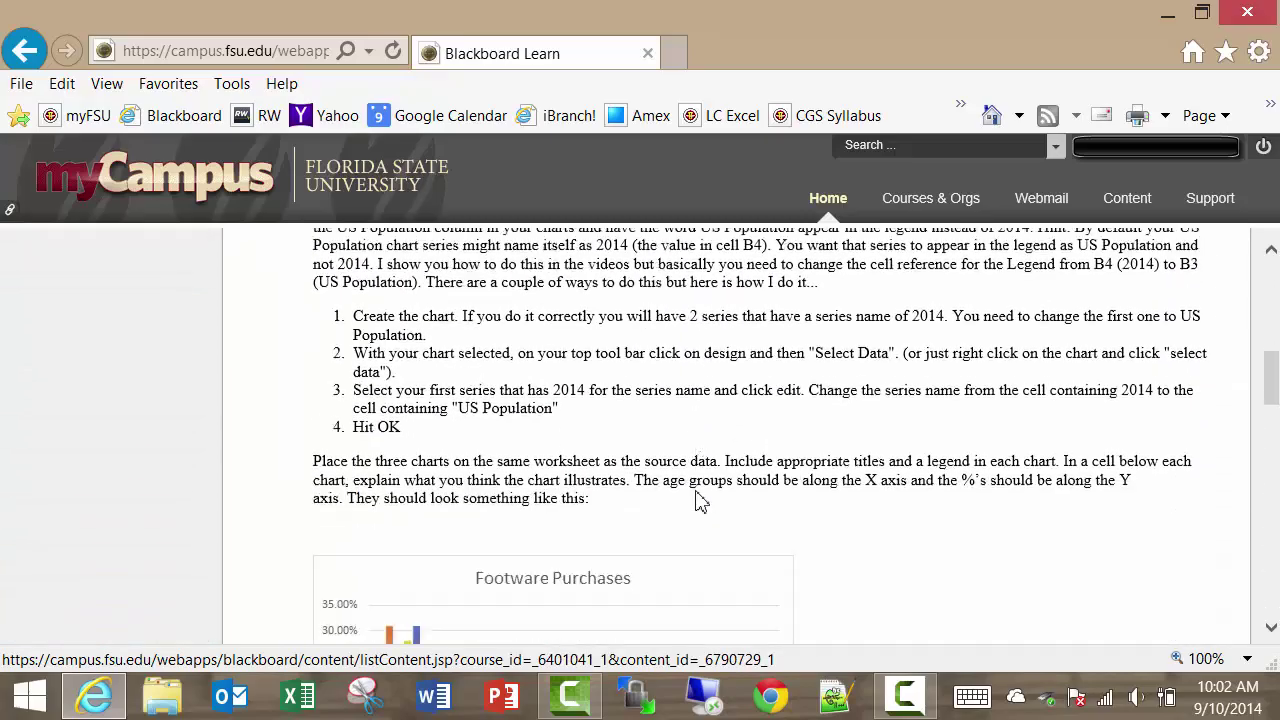
scroll(700, 502, "down", 15)
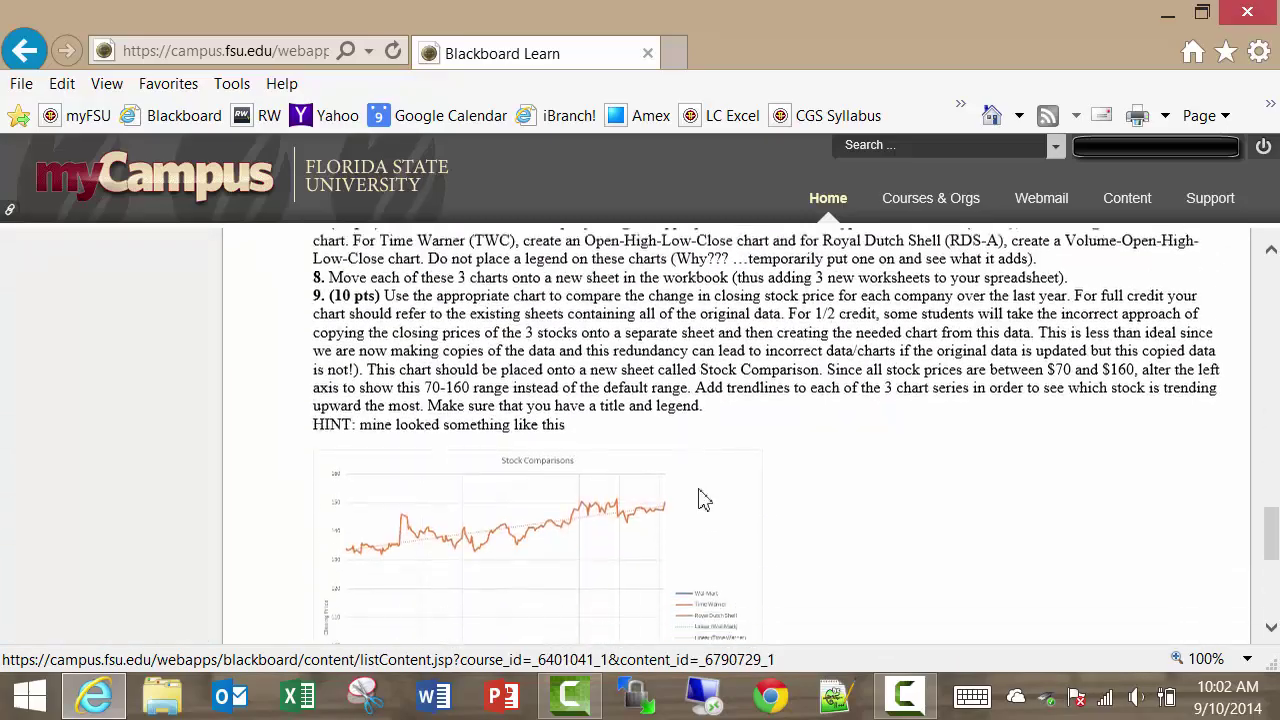
scroll(700, 500, "down", 5)
scroll(700, 495, "up", 10)
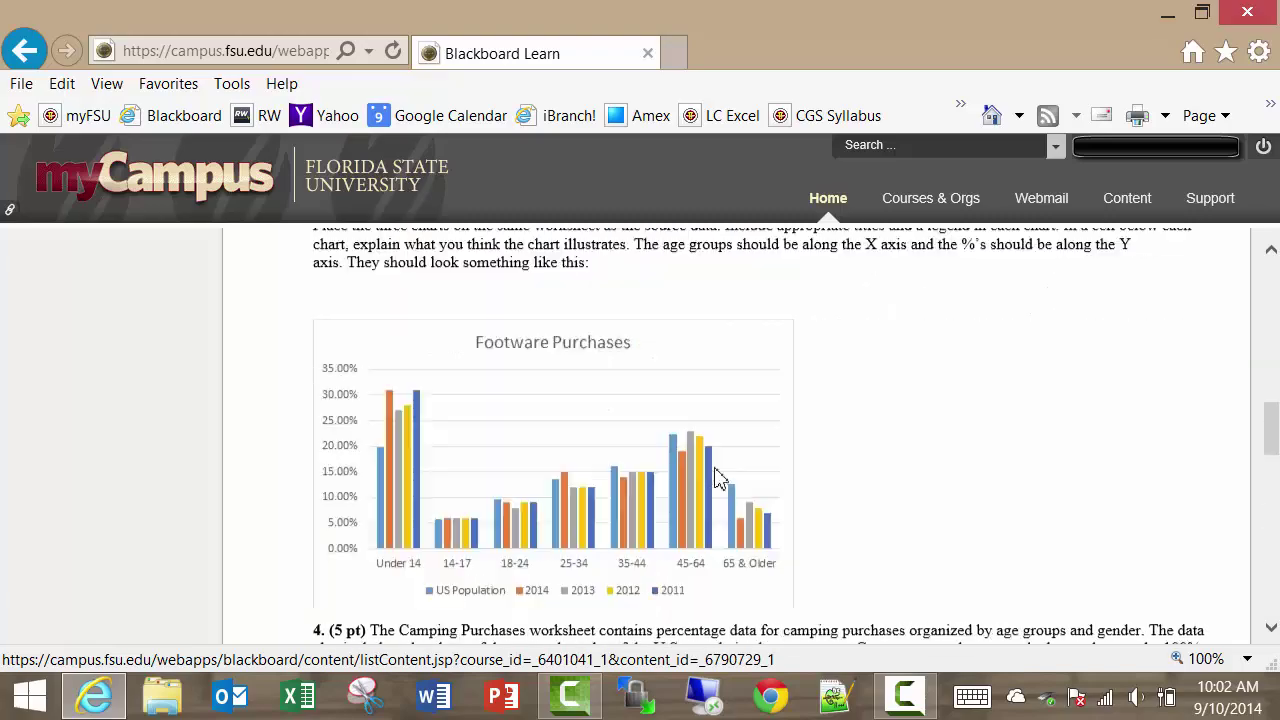
scroll(716, 478, "up", 10)
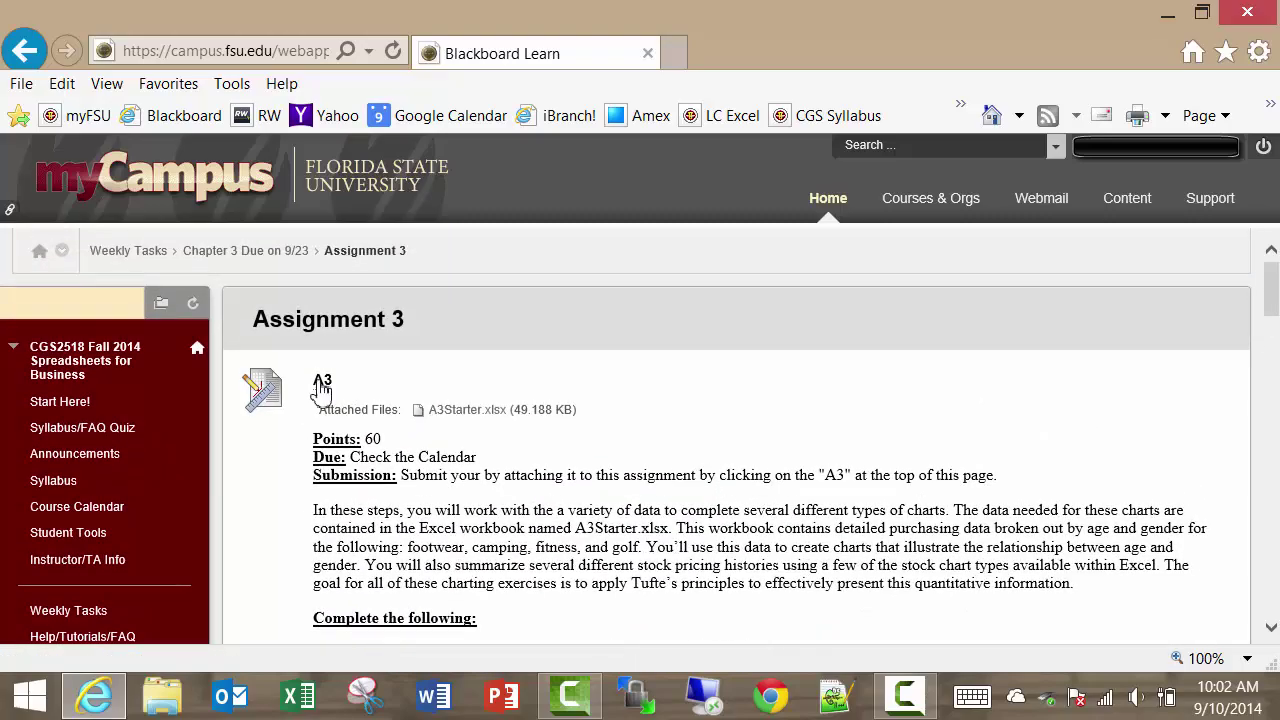
Open the A3 submission page and look over its instructions for the golf and stock charts
left_click(322, 388)
scroll(780, 420, "down", 10)
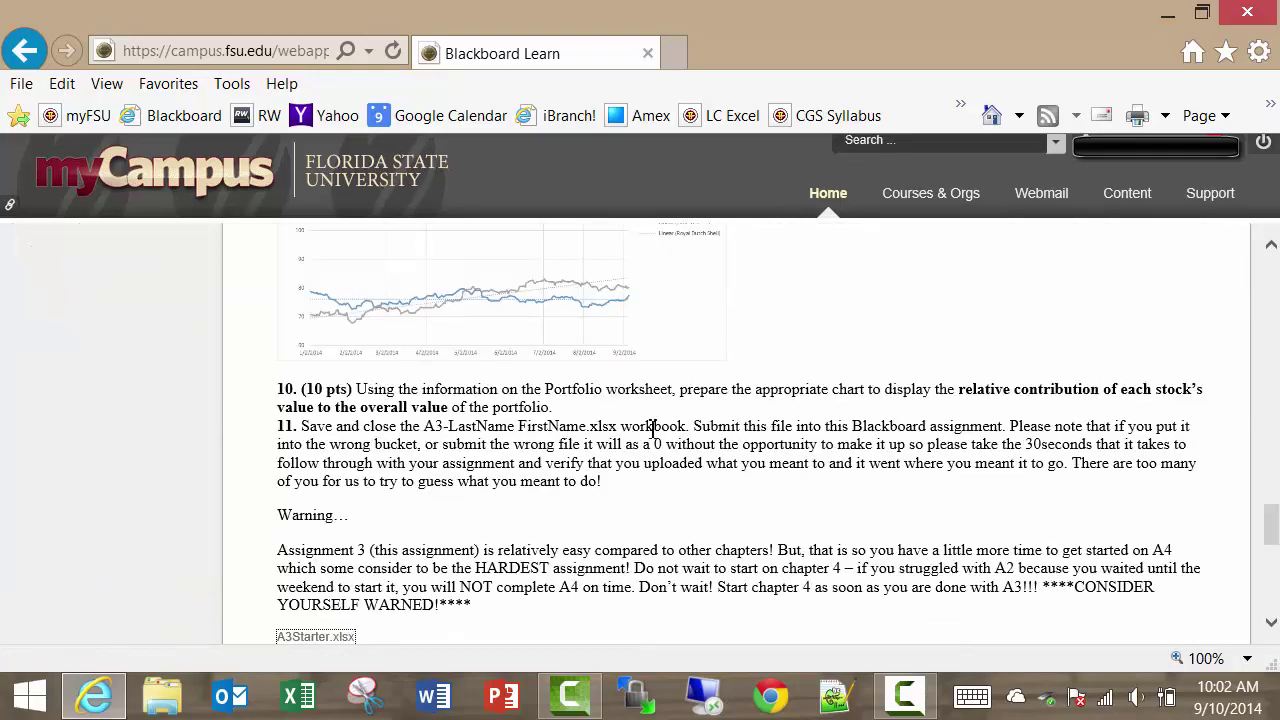
scroll(660, 470, "up", 5)
scroll(750, 330, "up", 4)
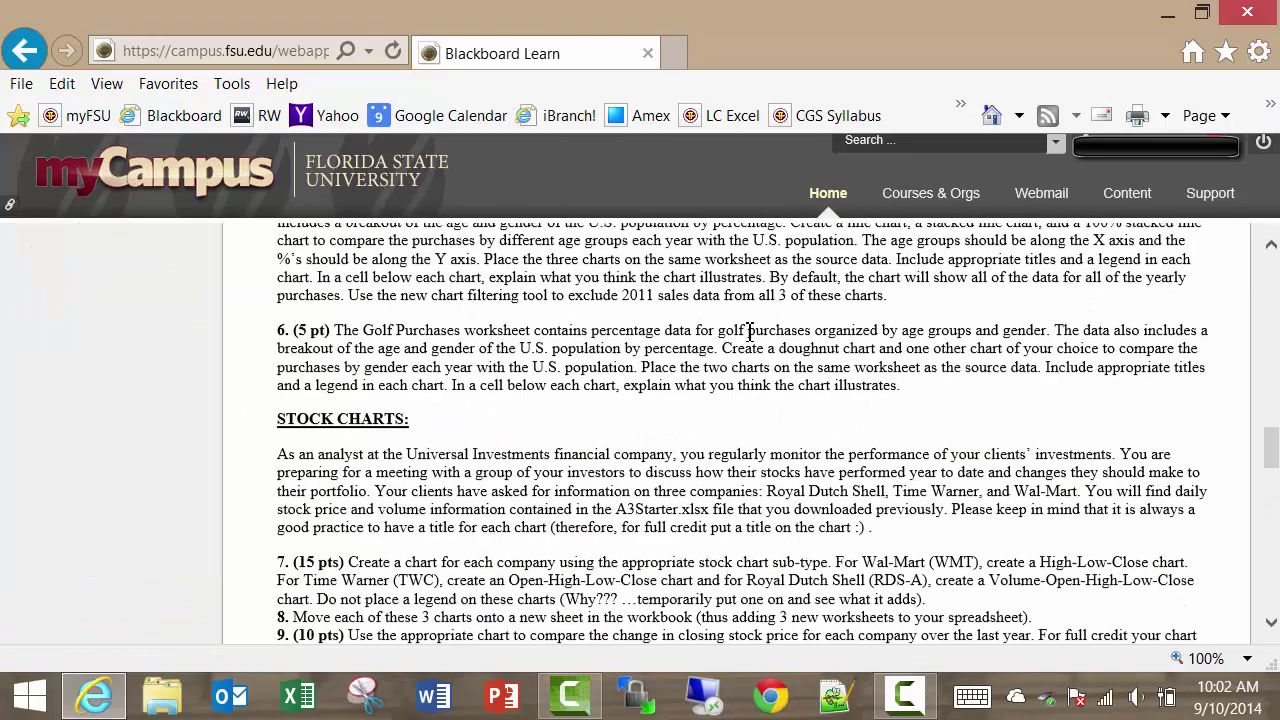
Enter a submission comment that addresses the instructor by first name and ends with "behold my awesomeness."
scroll(750, 340, "down", 15)
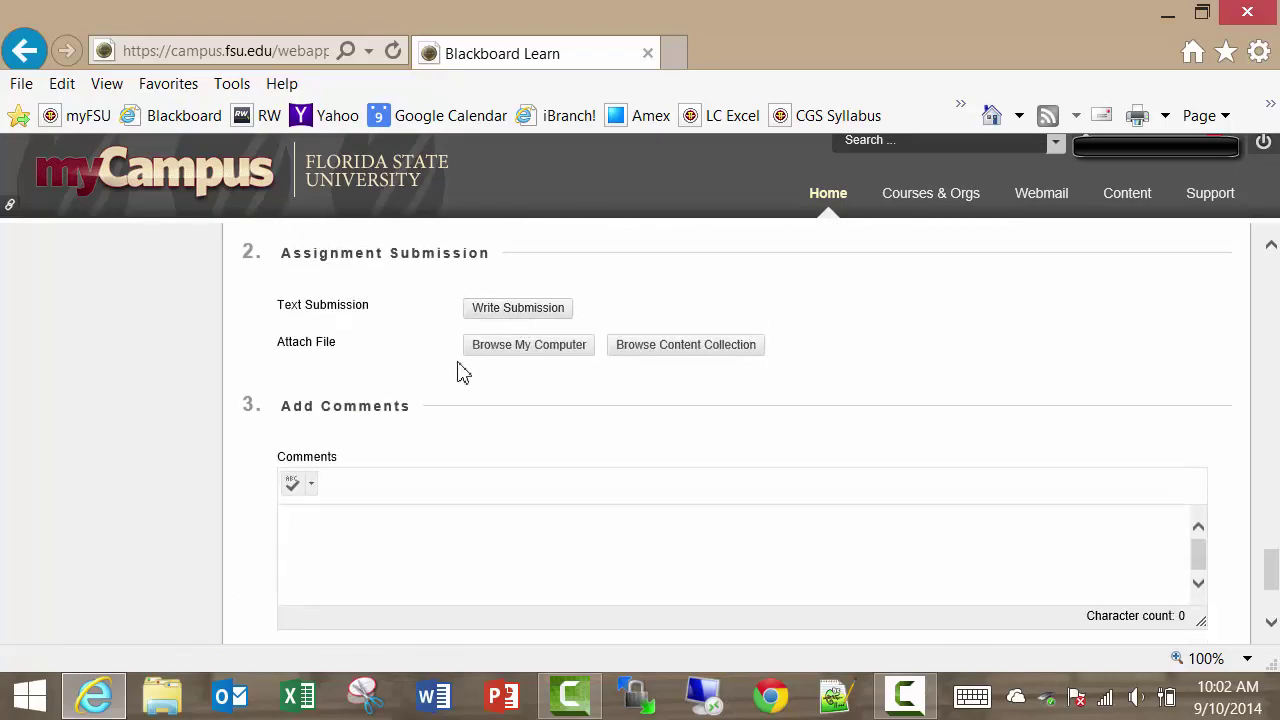
left_click(433, 526)
type("Here ")
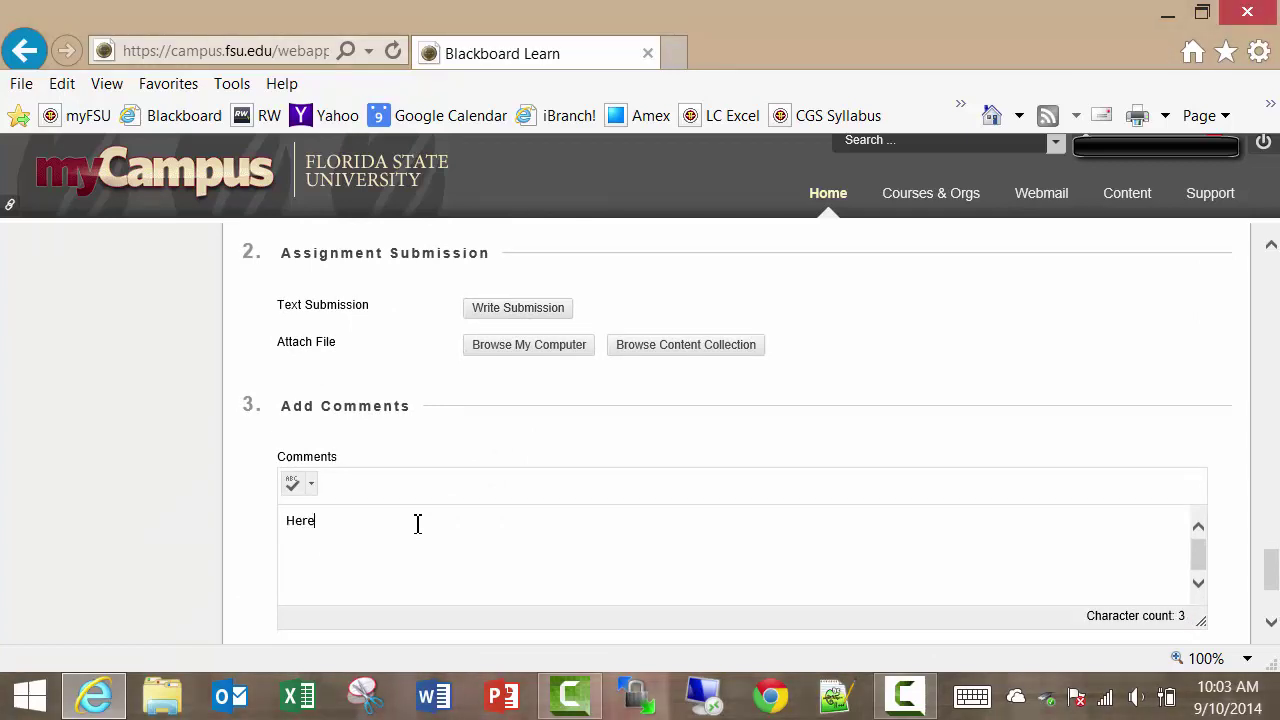
type("you Ken... behold my awesomeness.")
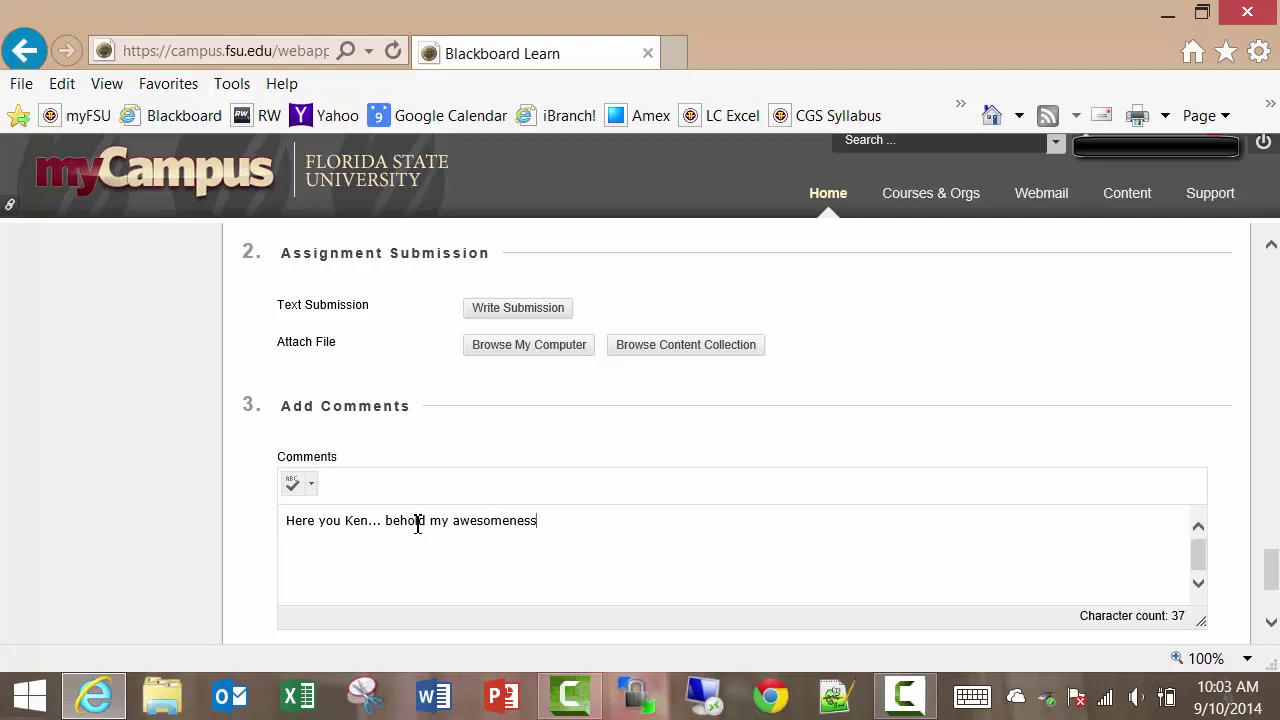
Attach A3Starter.xlsx from the computer's Desktop to the A3 assignment and submit it
left_click(528, 345)
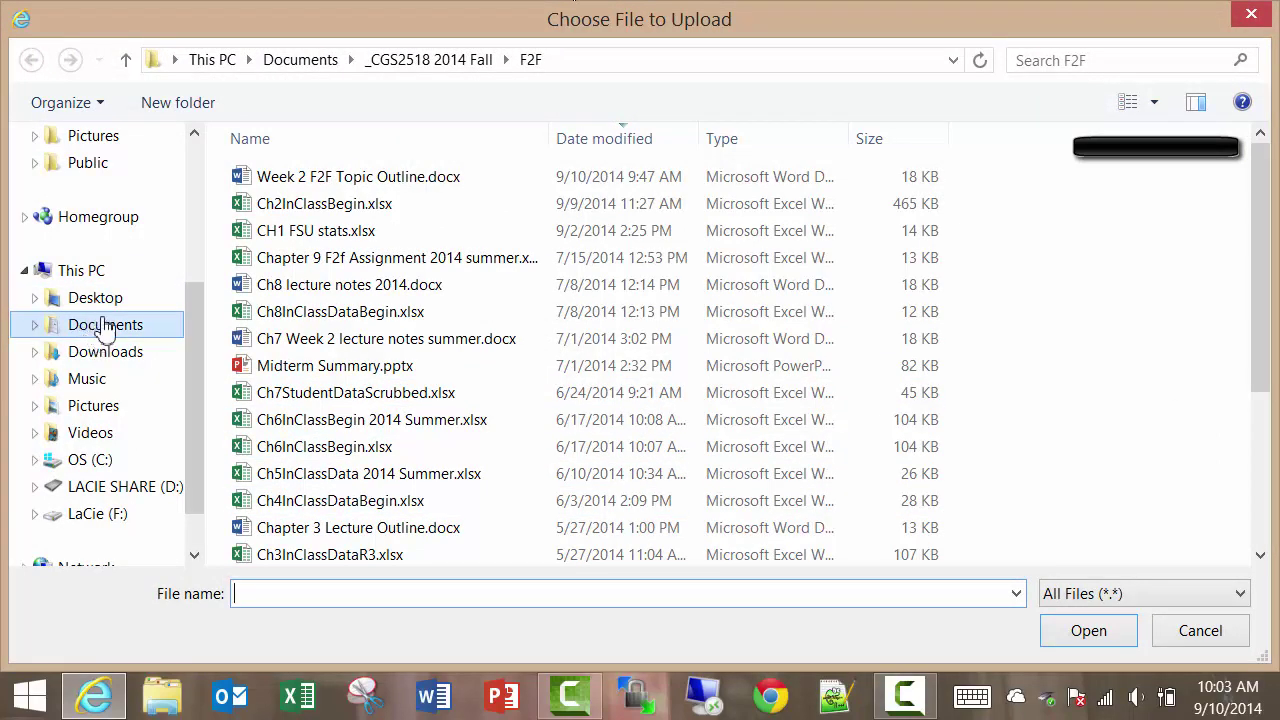
left_click(94, 298)
left_click(318, 182)
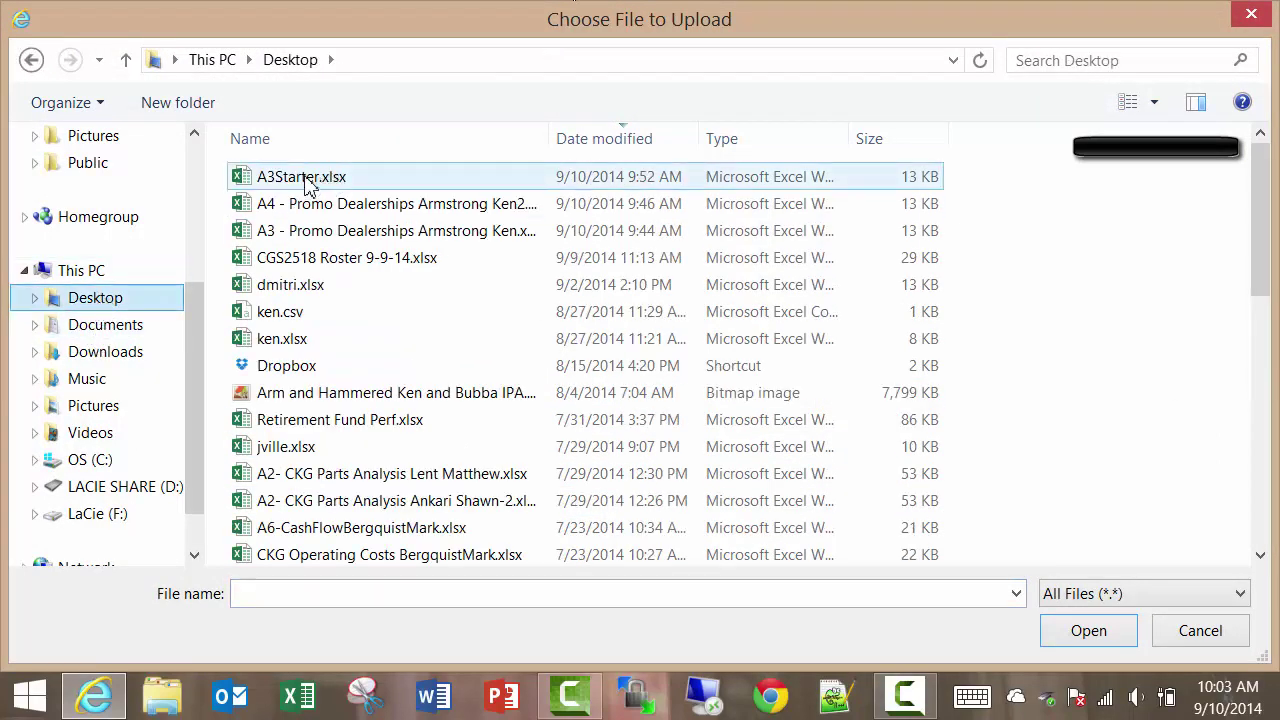
double_click(307, 186)
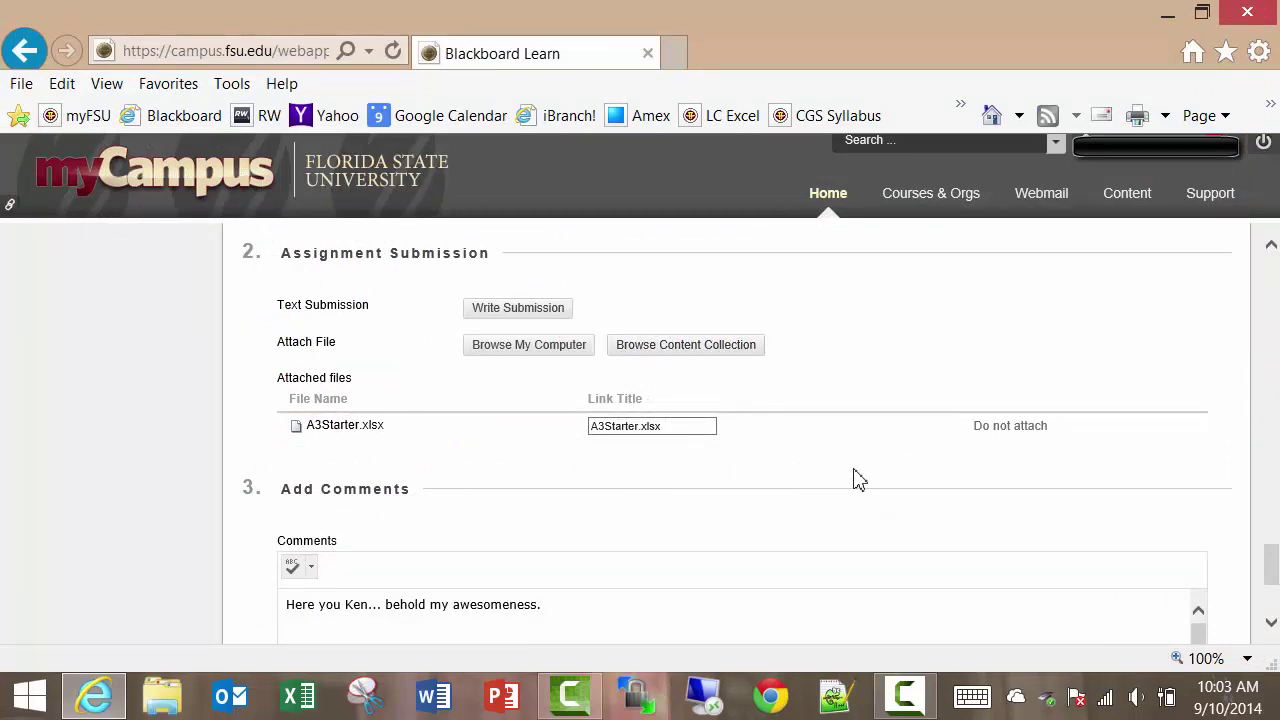
scroll(857, 479, "down", 2)
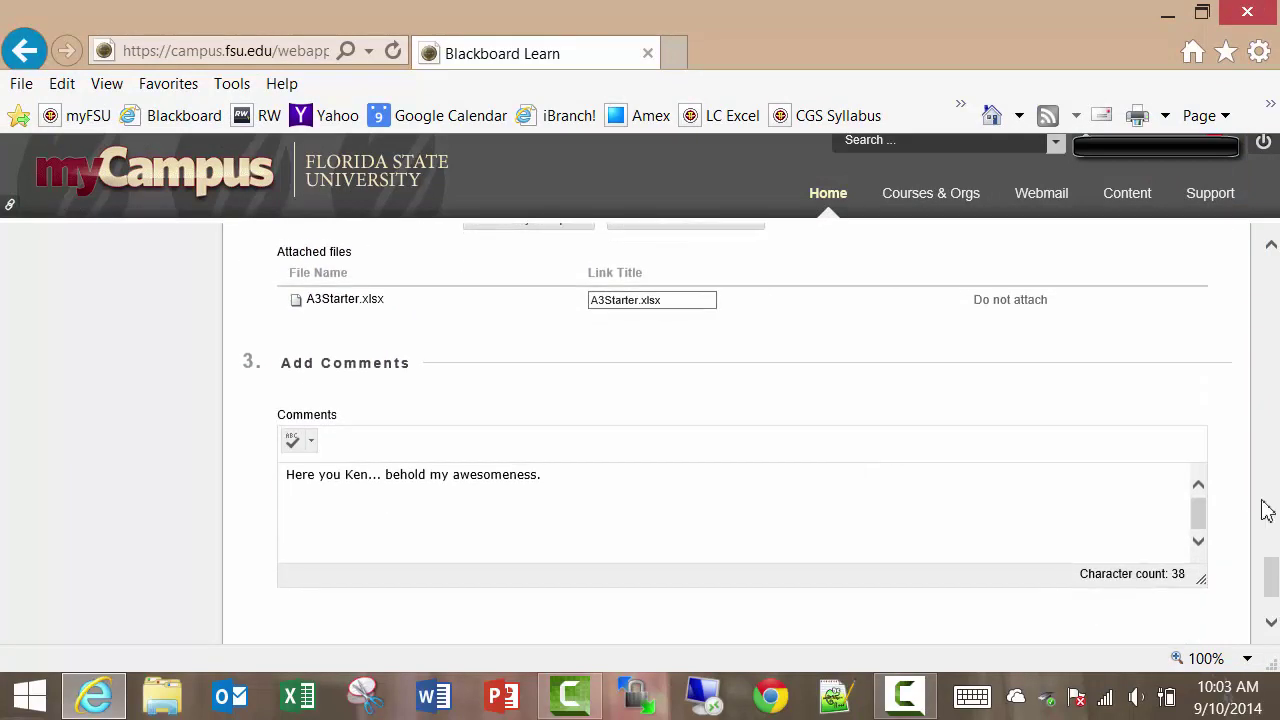
scroll(1266, 510, "down", 2)
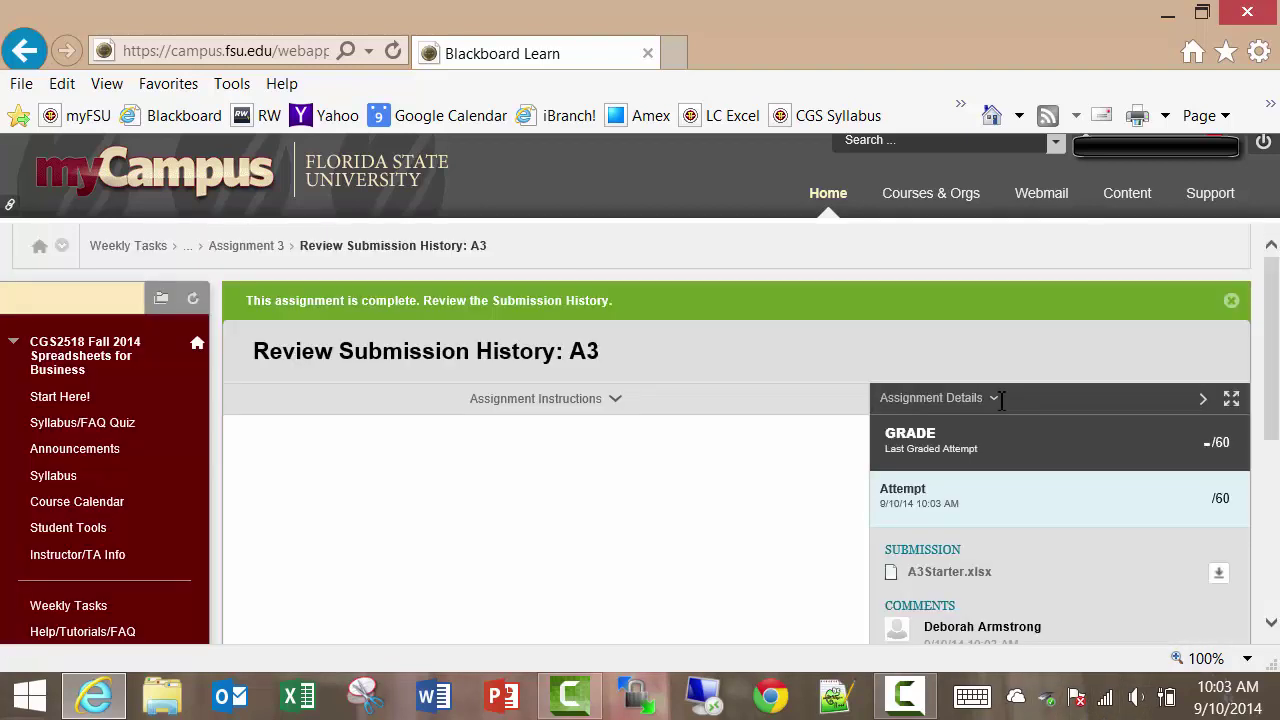
Inspect the preview of the submitted A3Starter.xlsx at different zoom levels to verify that it is the intended file
scroll(752, 538, "down", 2)
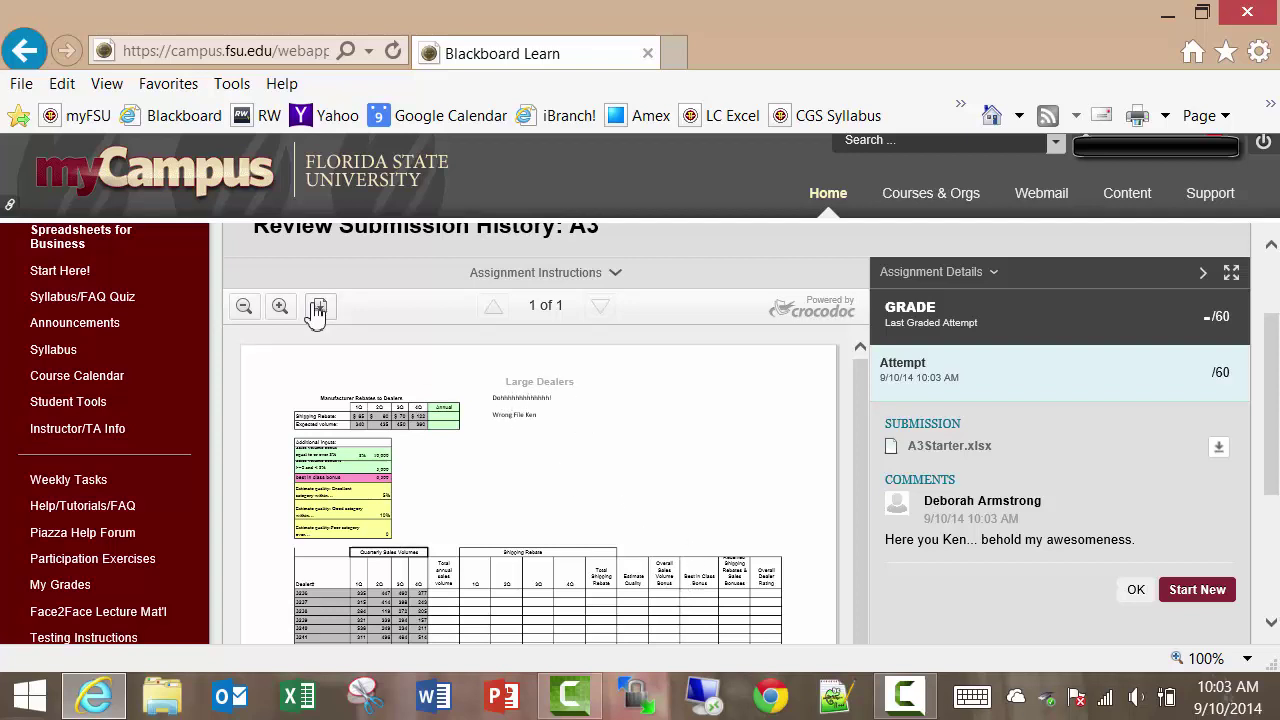
left_click(281, 307)
left_click(281, 307)
left_click(281, 307)
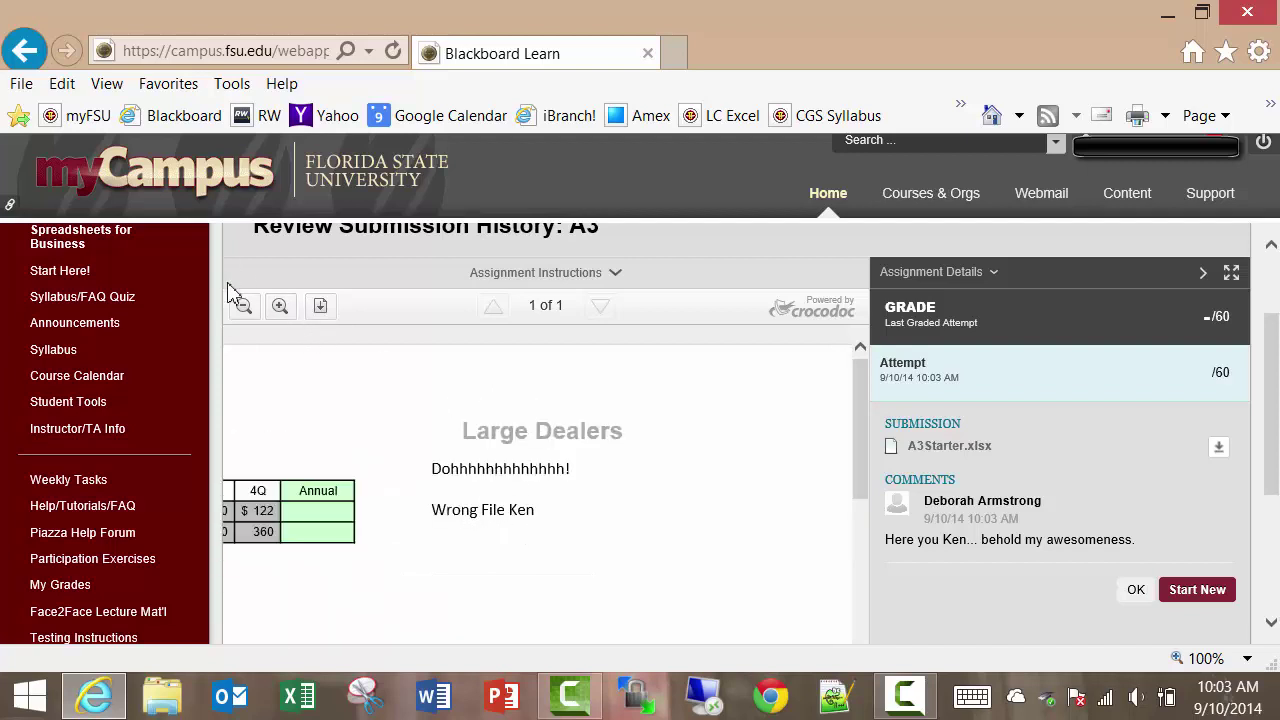
left_click(245, 310)
left_click(246, 310)
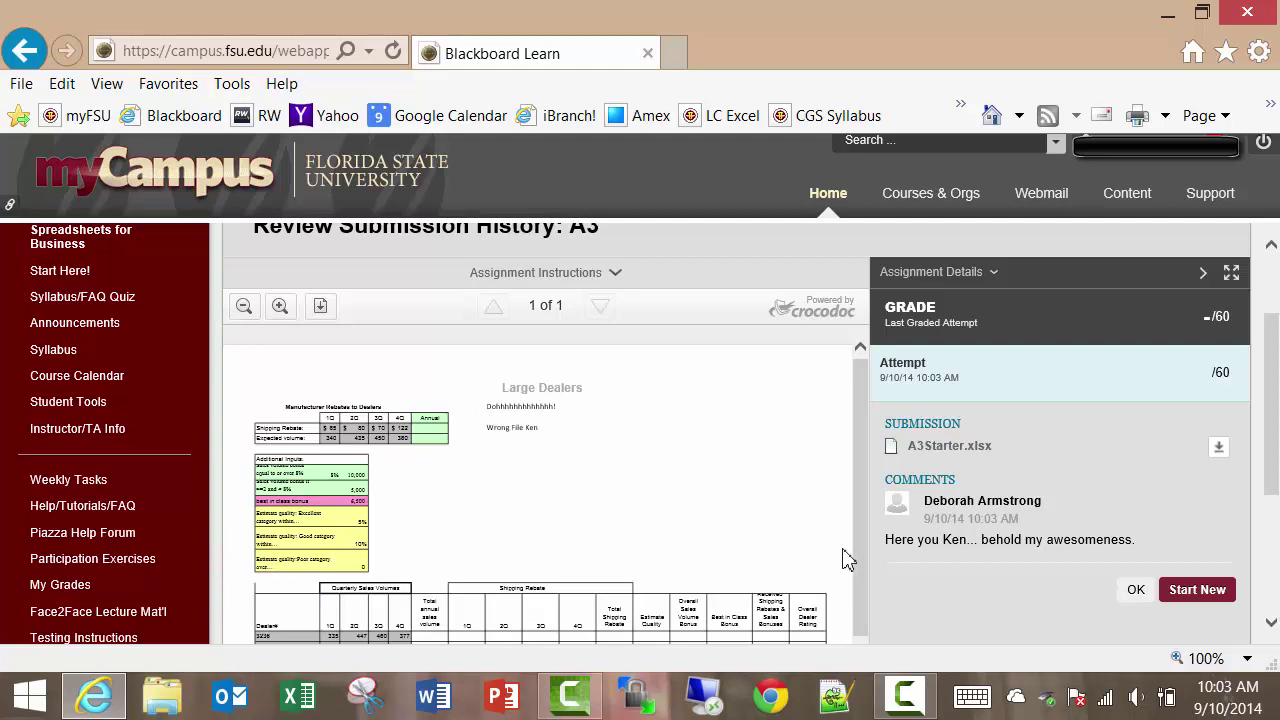
scroll(760, 500, "down", 3)
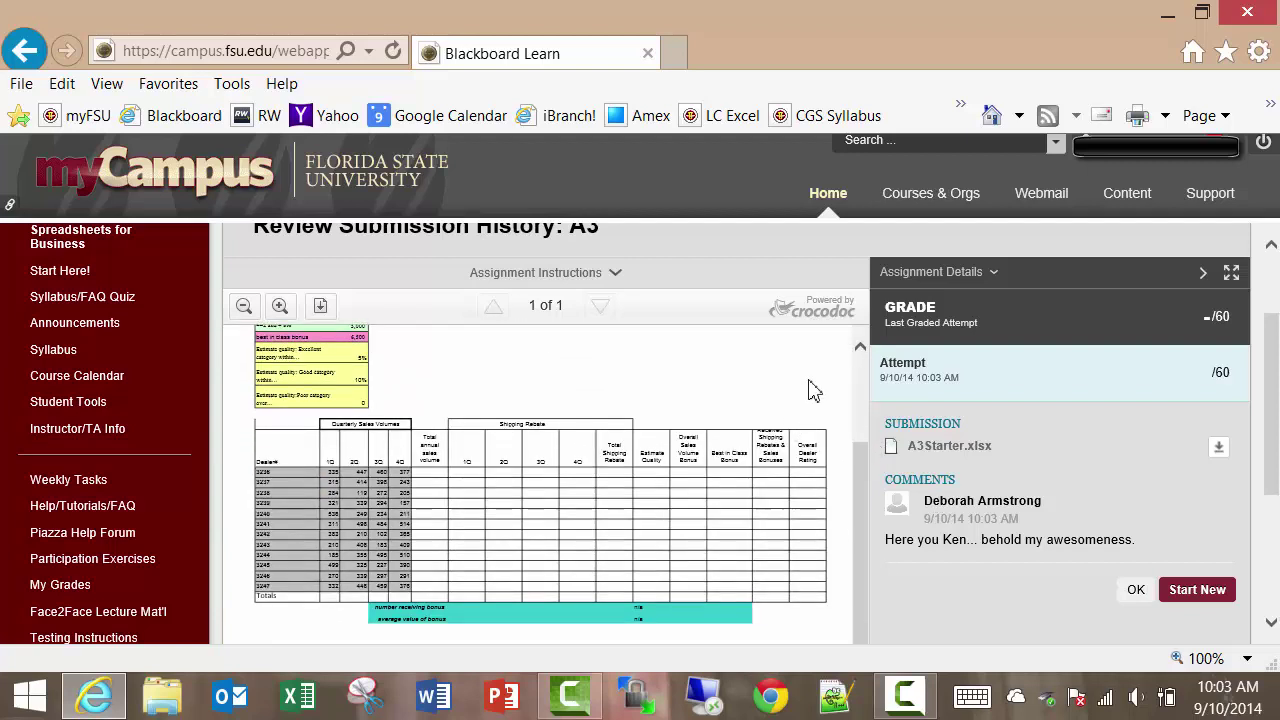
Start a new A3 attempt and go to its Assignment Submission section
left_click(1190, 592)
scroll(843, 440, "down", 10)
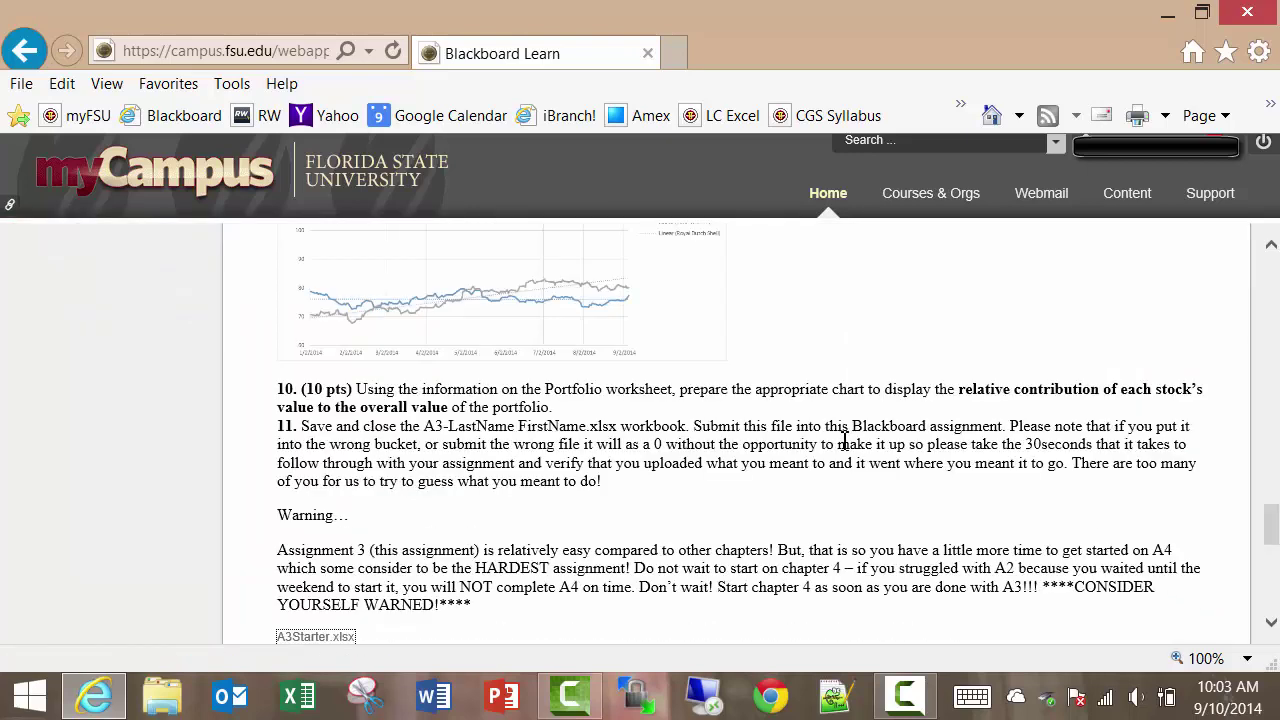
scroll(794, 470, "up", 3)
scroll(788, 474, "down", 8)
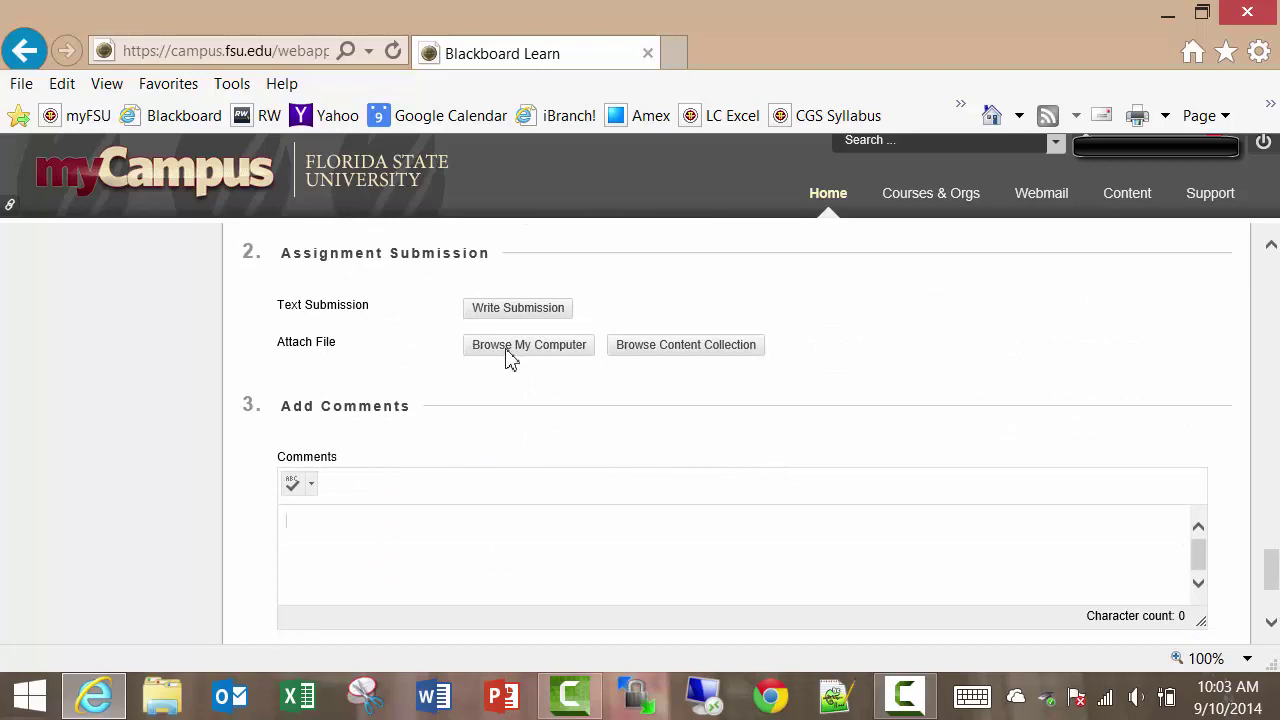
Attach the "A3 - Promo Dealerships" workbook from the Desktop and submit it as the new attempt
left_click(508, 345)
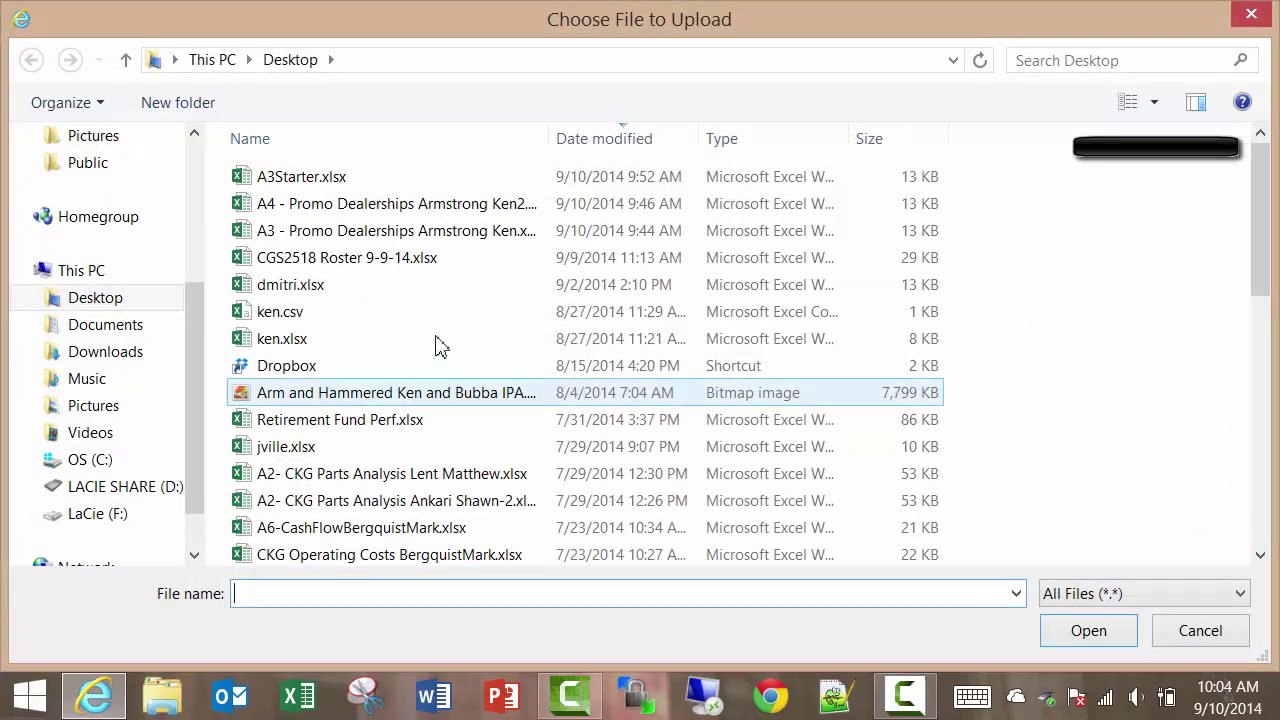
double_click(420, 233)
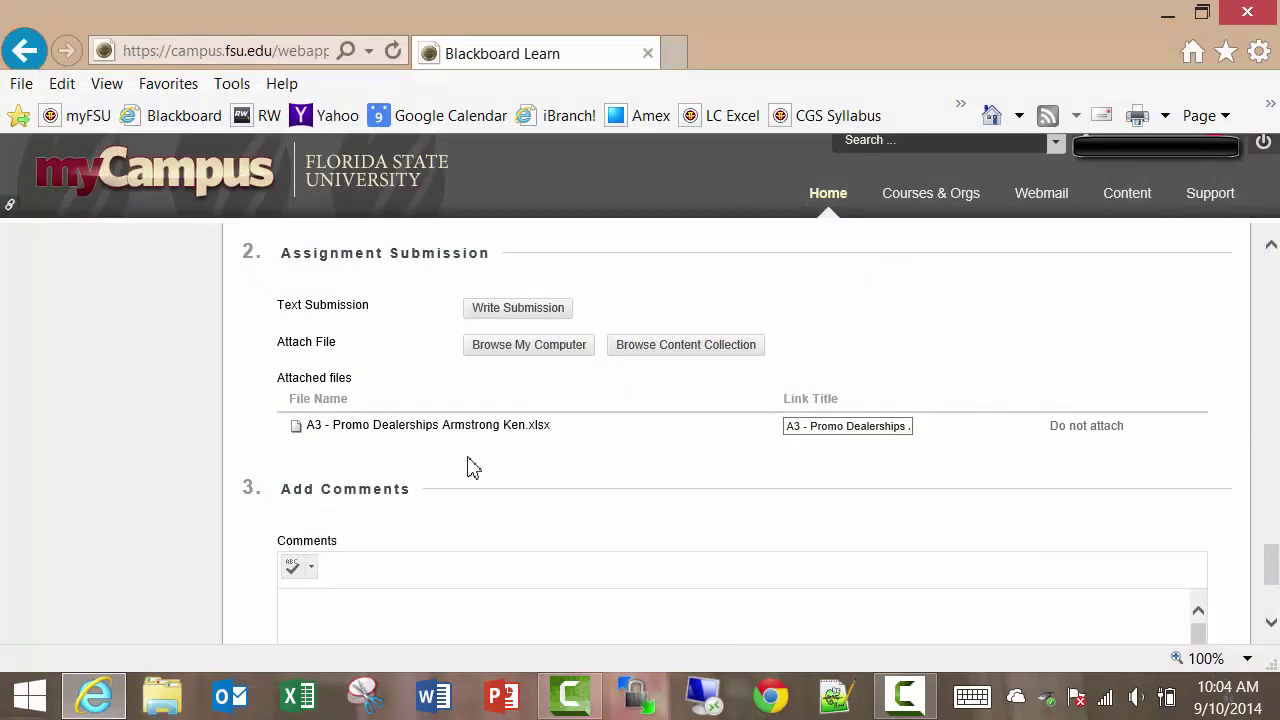
scroll(832, 485, "down", 2)
scroll(835, 493, "down", 1)
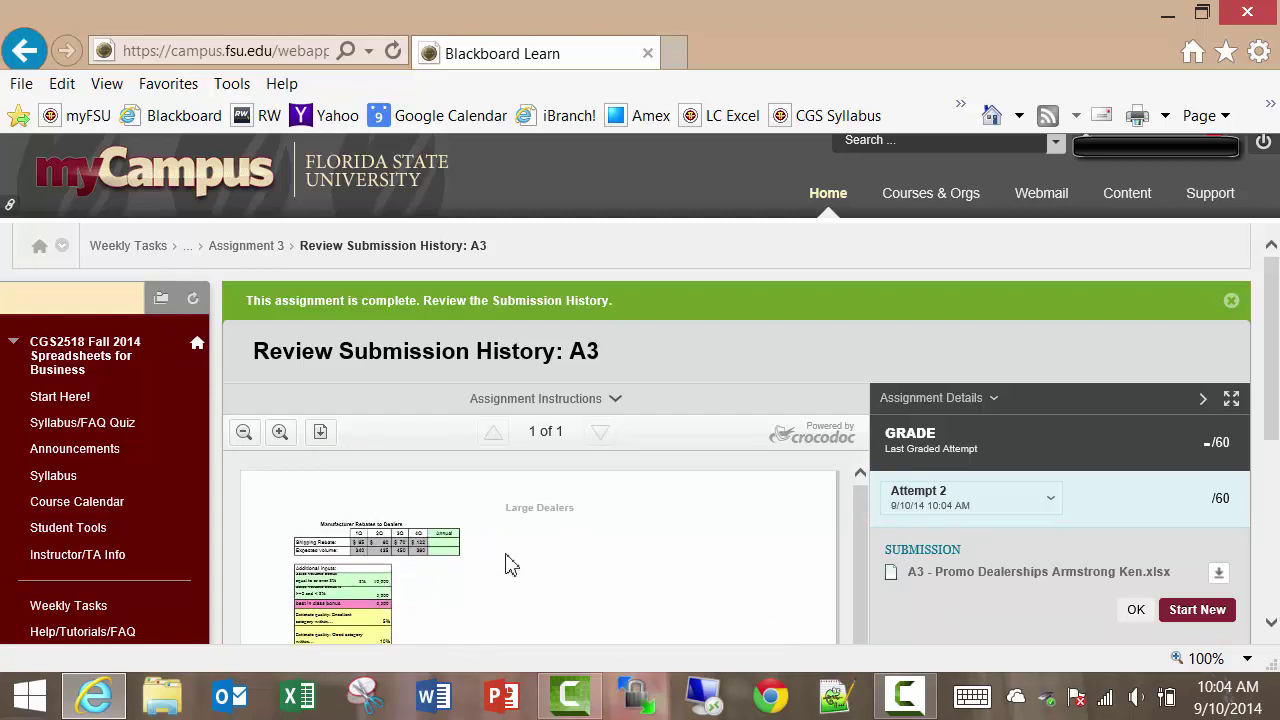
Check the preview and attempt details of the resubmitted Promo Dealerships workbook
scroll(506, 563, "down", 3)
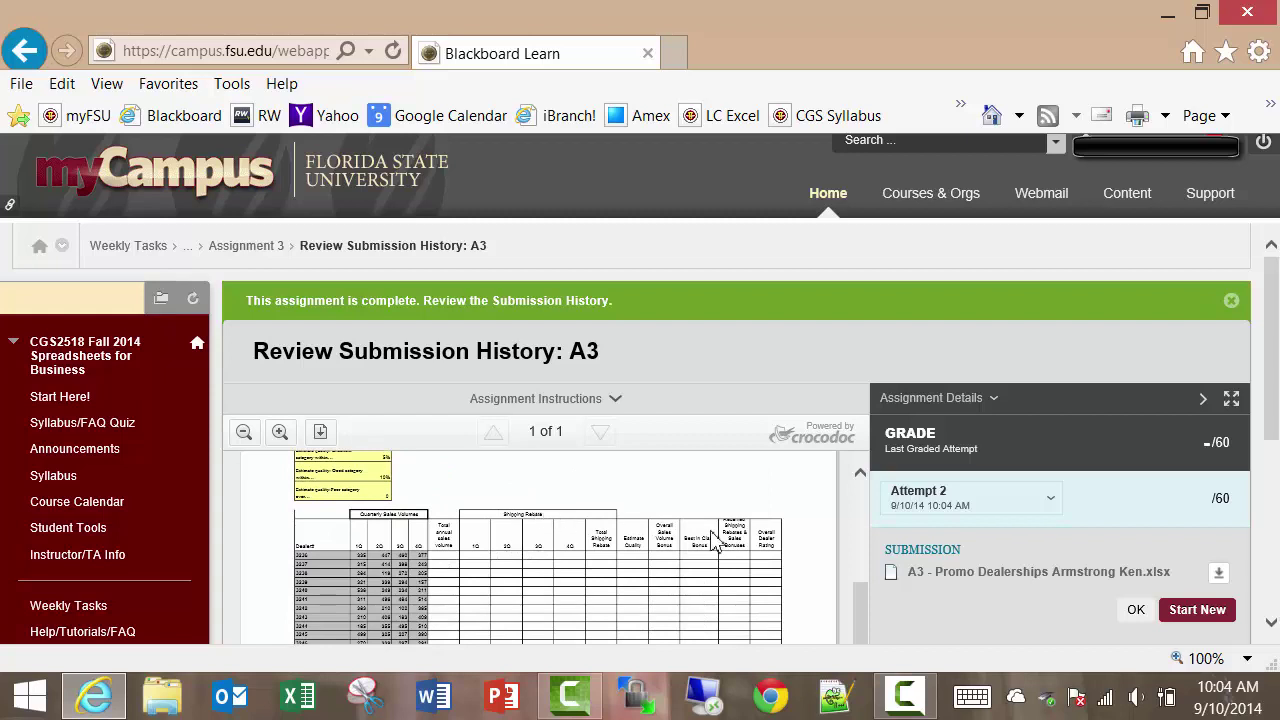
scroll(735, 530, "down", 3)
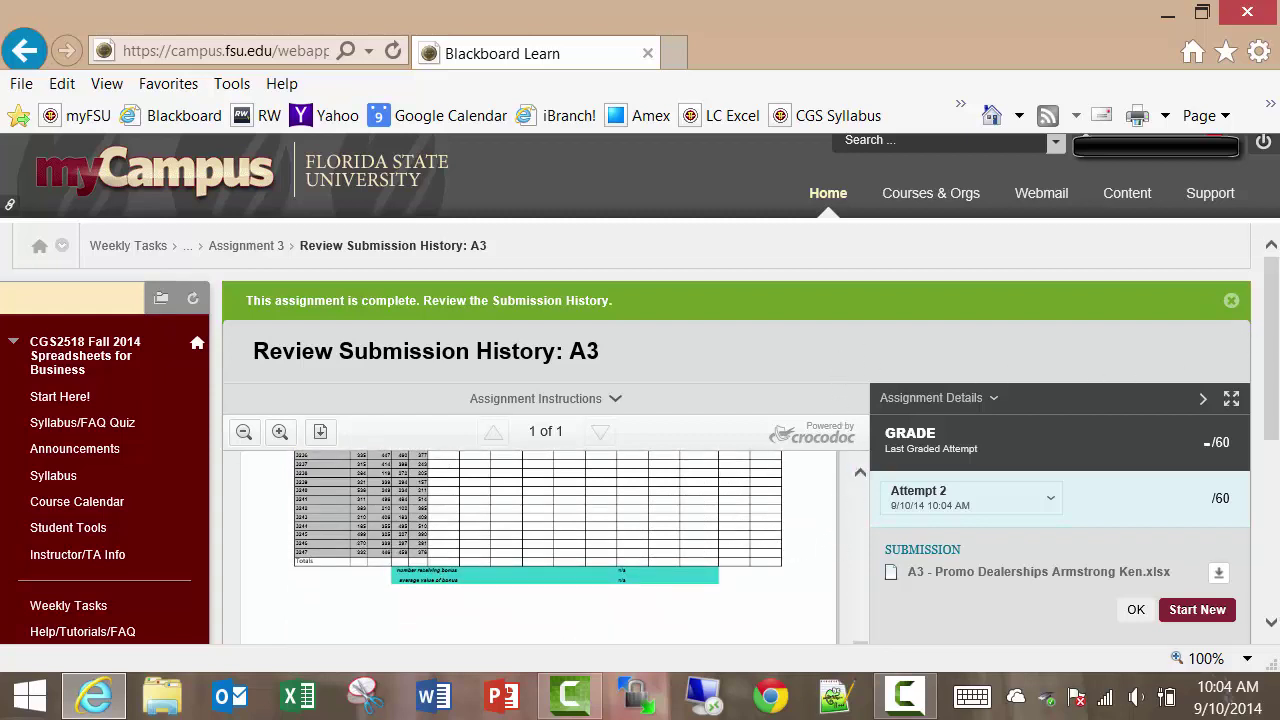
left_click_drag(1273, 347, 1273, 403)
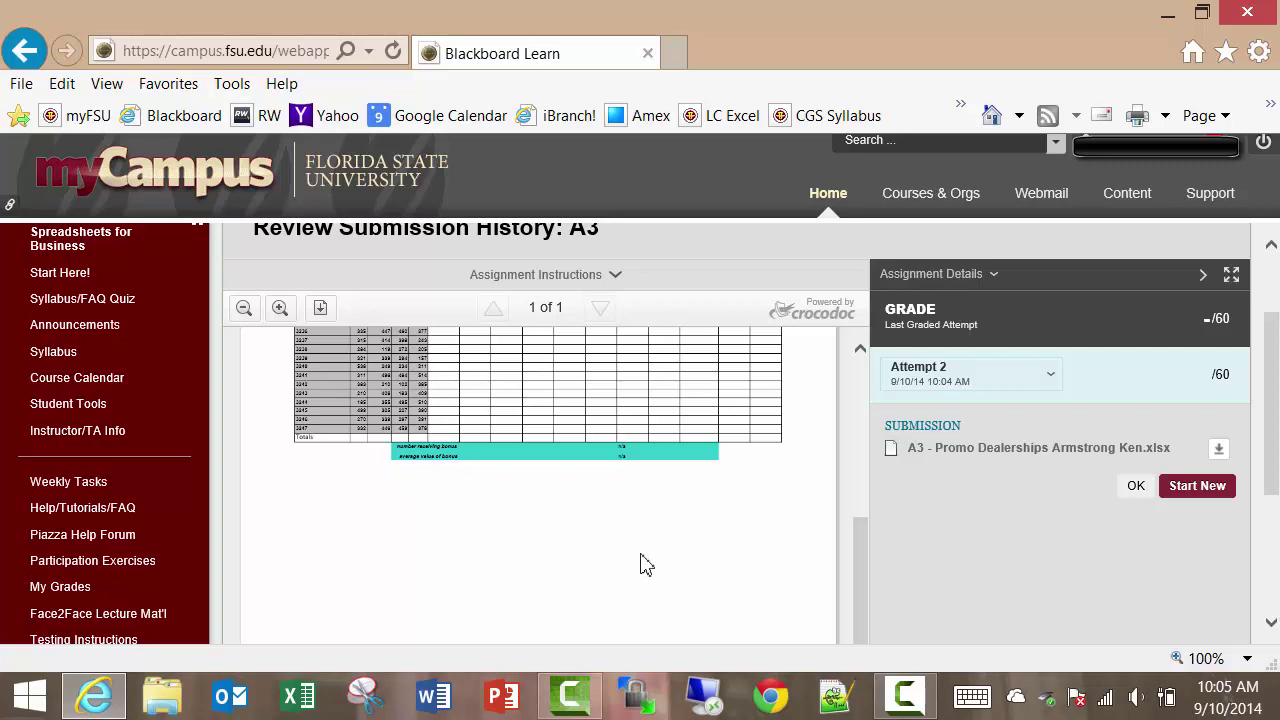
Open My Grades and check the submission status and grading indicator of A3
scroll(244, 573, "down", 1)
scroll(270, 545, "down", 3)
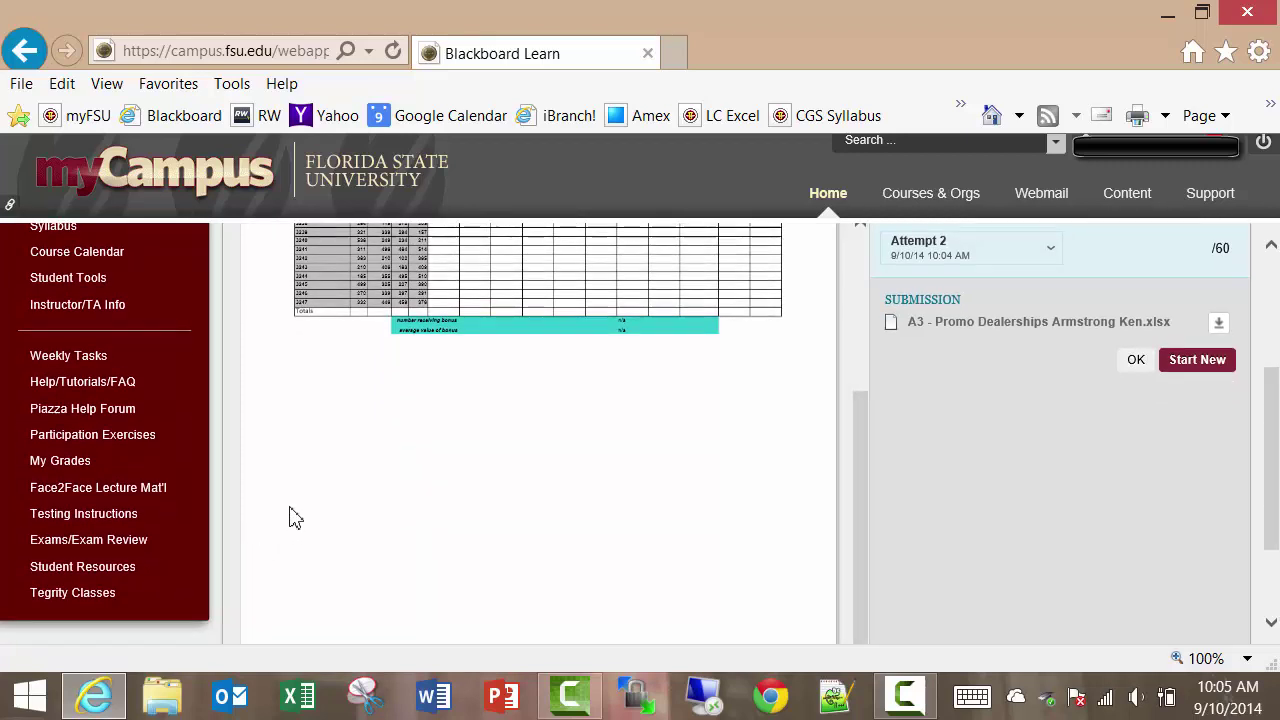
left_click(62, 463)
scroll(534, 543, "down", 5)
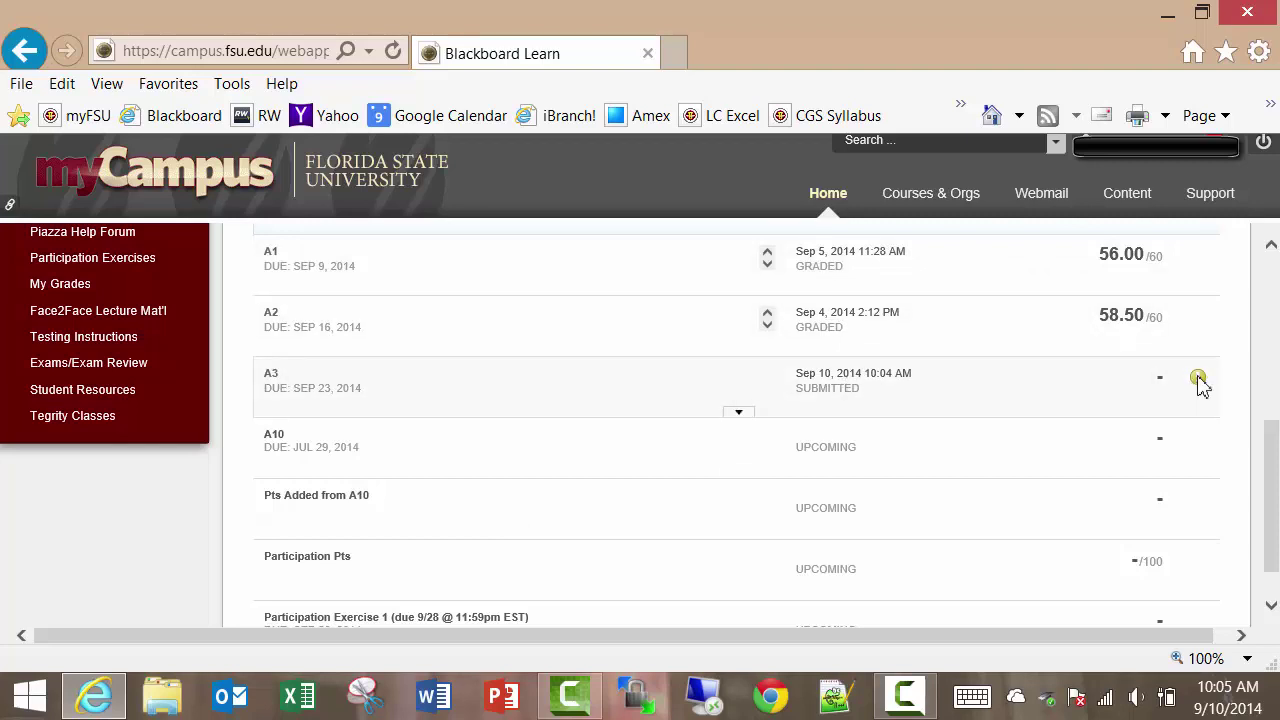
mouse_move(1199, 382)
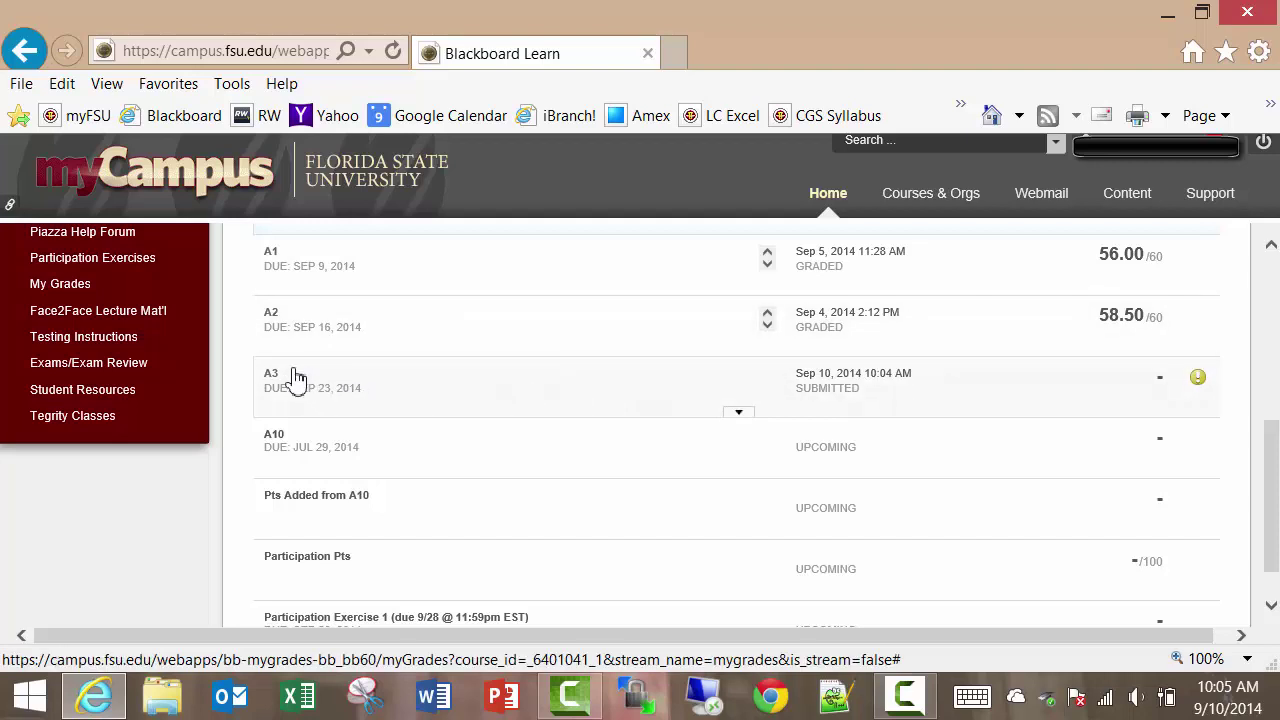
Open the A3 submission history from the grades list and review the file submitted for Attempt 2
left_click(274, 383)
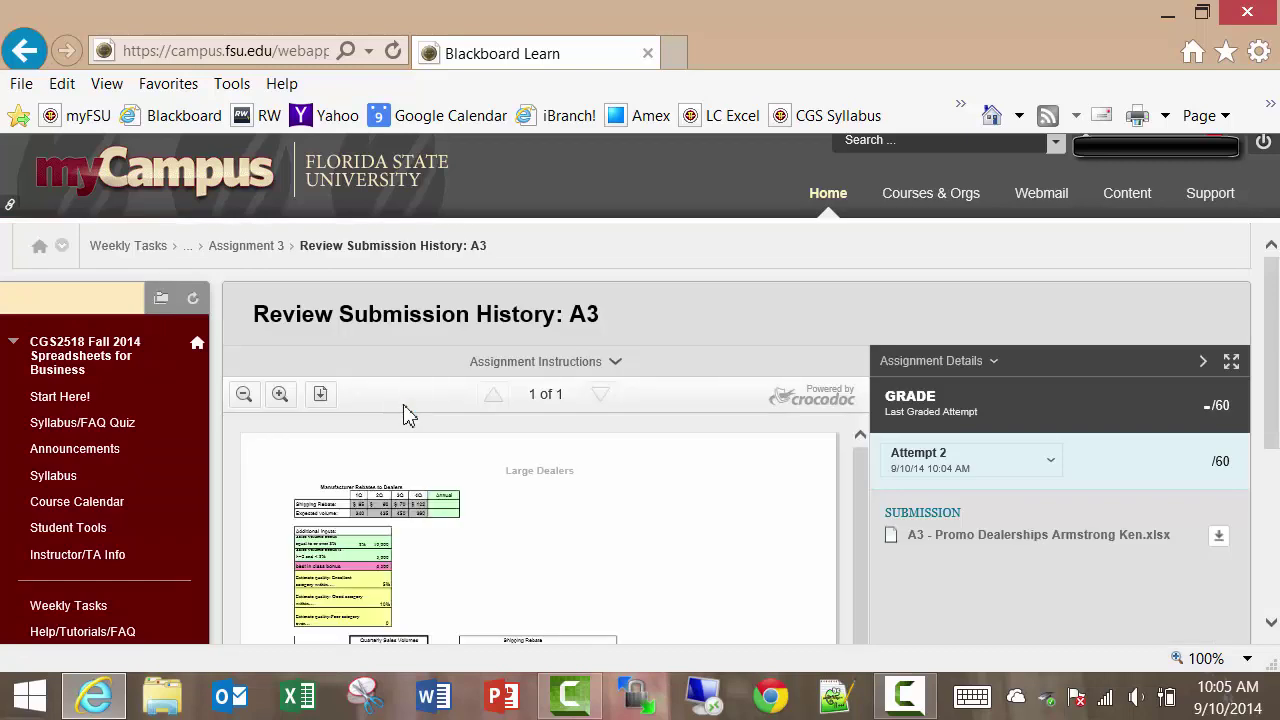
scroll(668, 523, "down", 1)
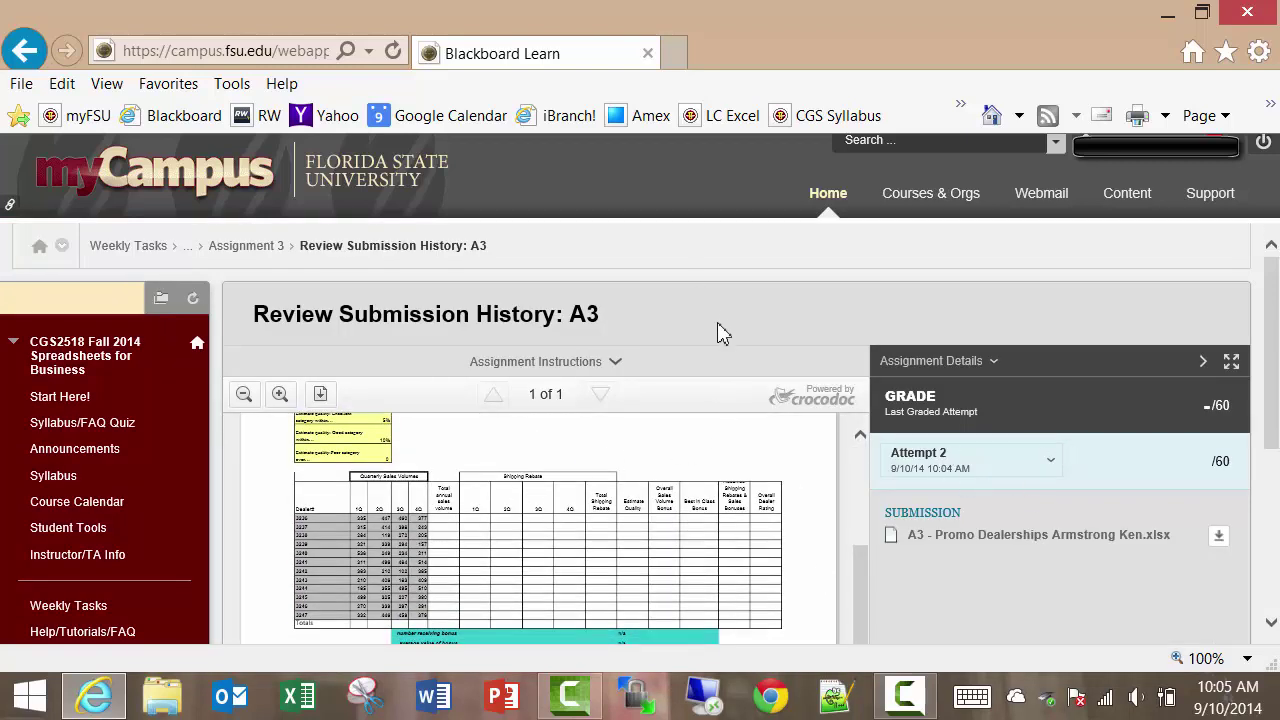
scroll(731, 366, "down", 2)
scroll(772, 577, "up", 3)
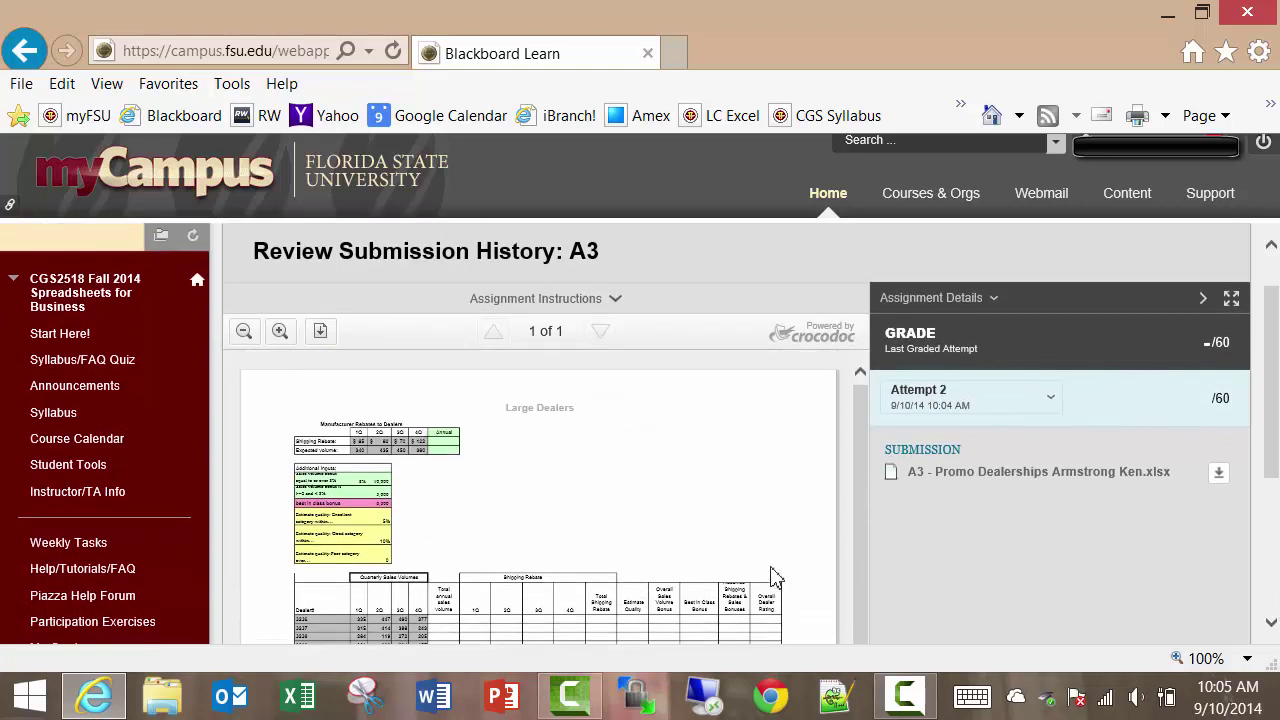